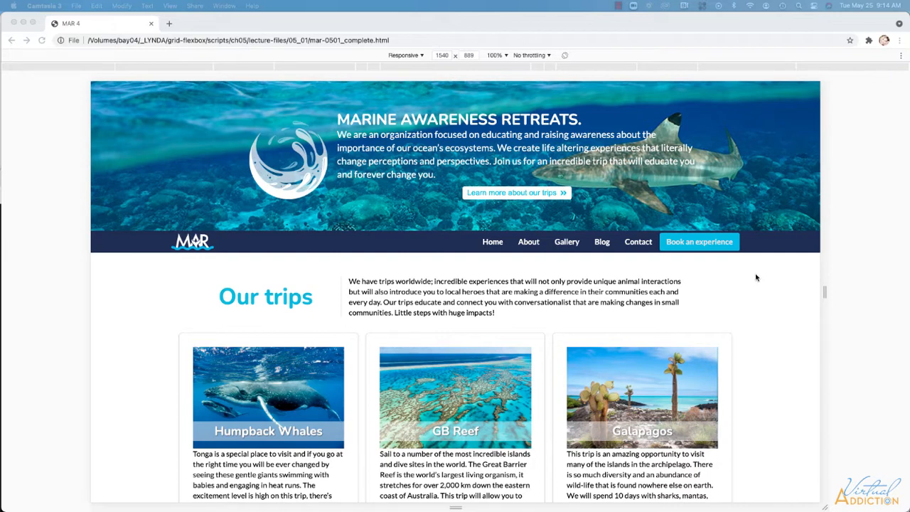
Look through the entire Marine Awareness Retreats page, from the header to the contact section and back to the start
scroll(756, 275, "down", 5)
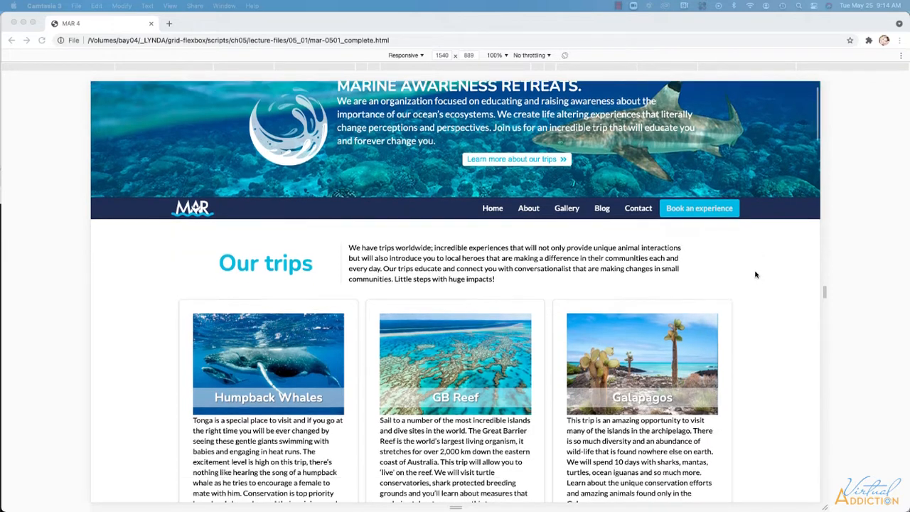
scroll(756, 274, "down", 10)
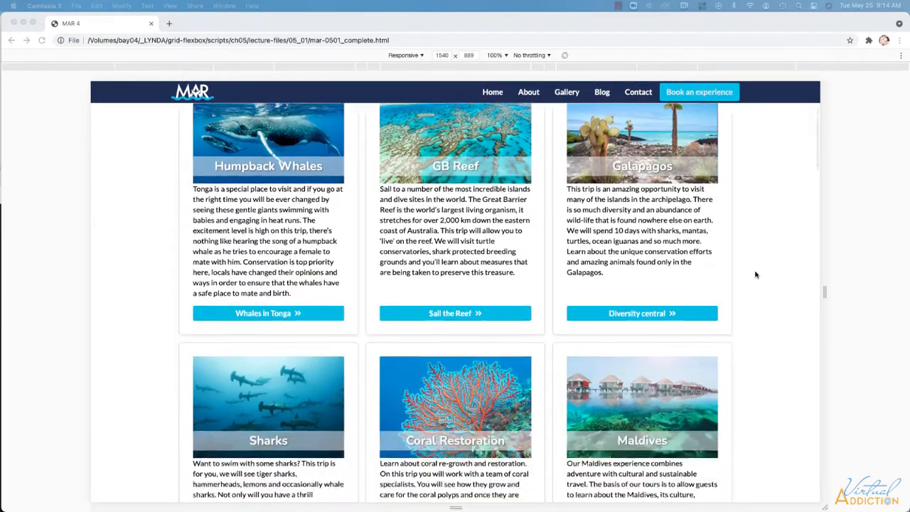
scroll(756, 274, "down", 10)
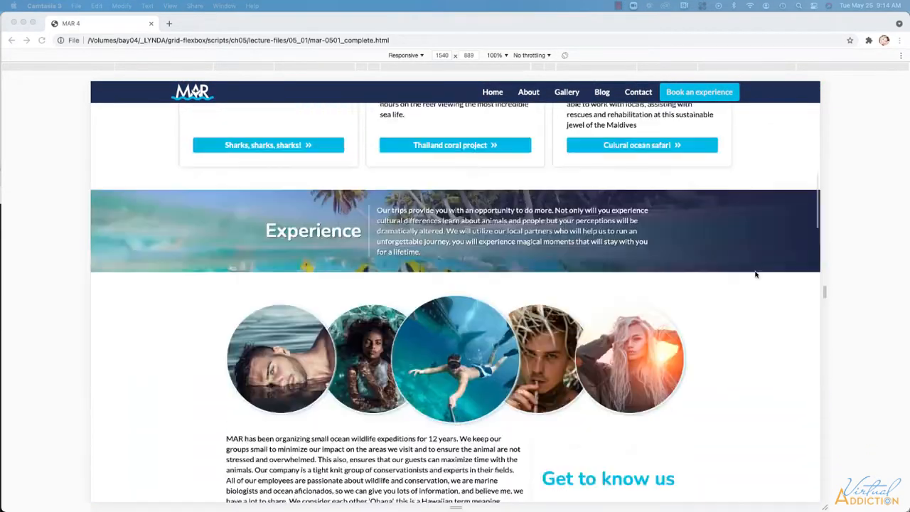
scroll(756, 275, "down", 20)
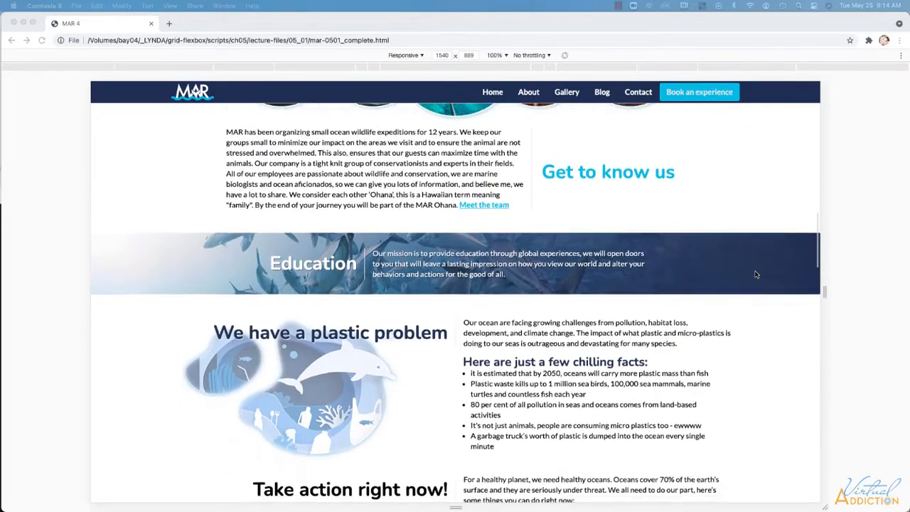
scroll(756, 274, "down", 10)
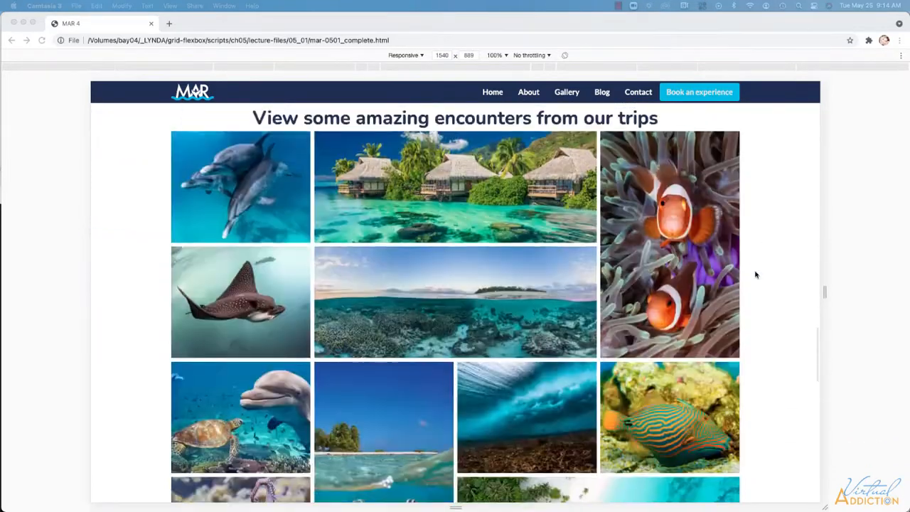
scroll(756, 275, "down", 9)
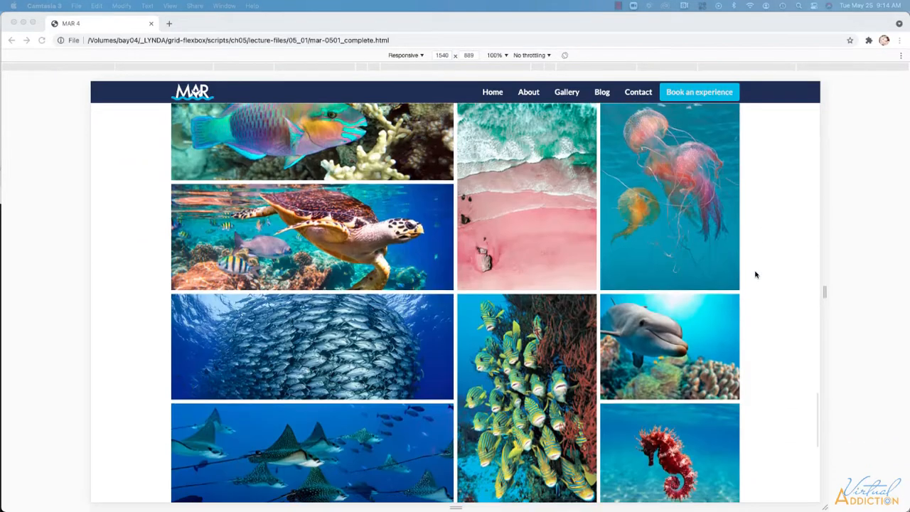
scroll(756, 274, "down", 10)
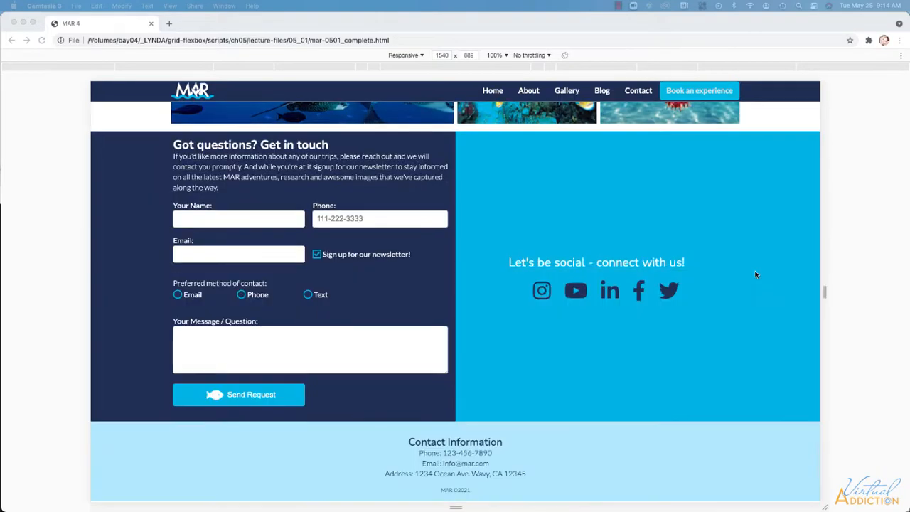
scroll(756, 274, "up", 12)
scroll(757, 274, "up", 15)
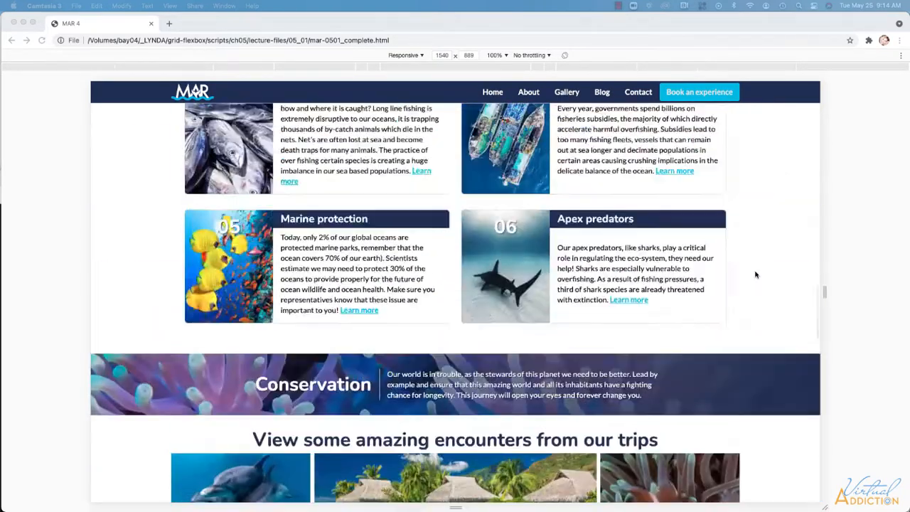
scroll(756, 274, "up", 6)
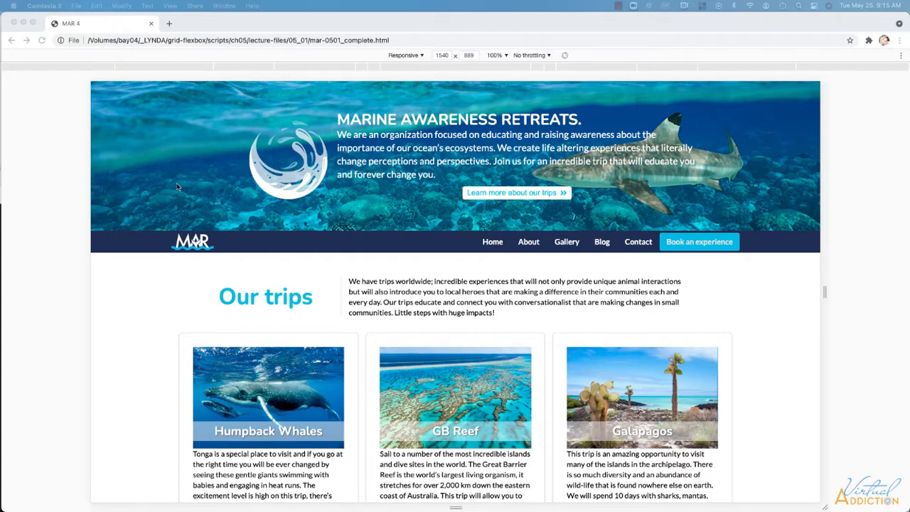
Open the print preview of the page and expand the additional settings to enable background graphics
left_click(78, 195)
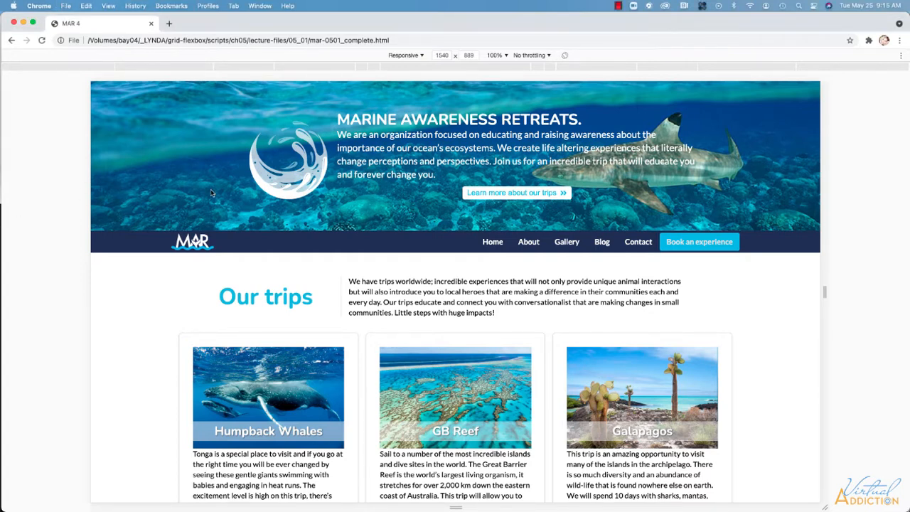
key("super+p")
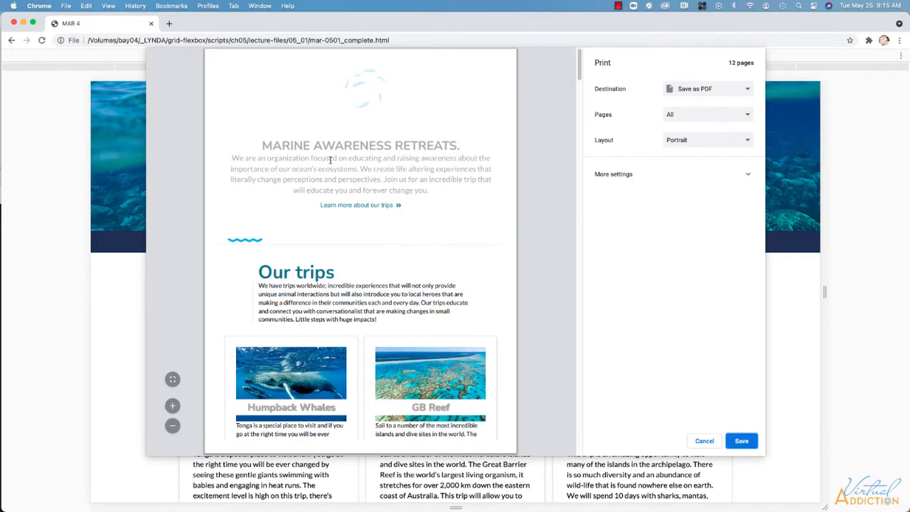
left_click(610, 179)
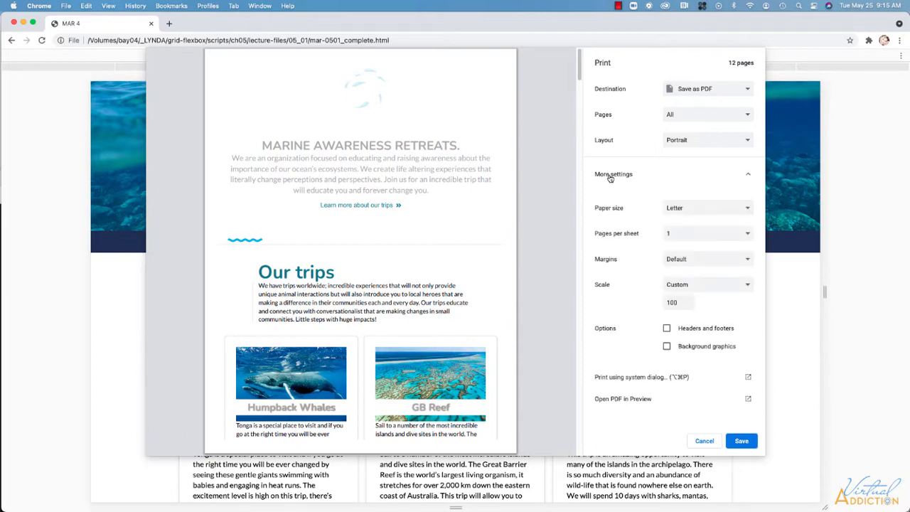
left_click(666, 347)
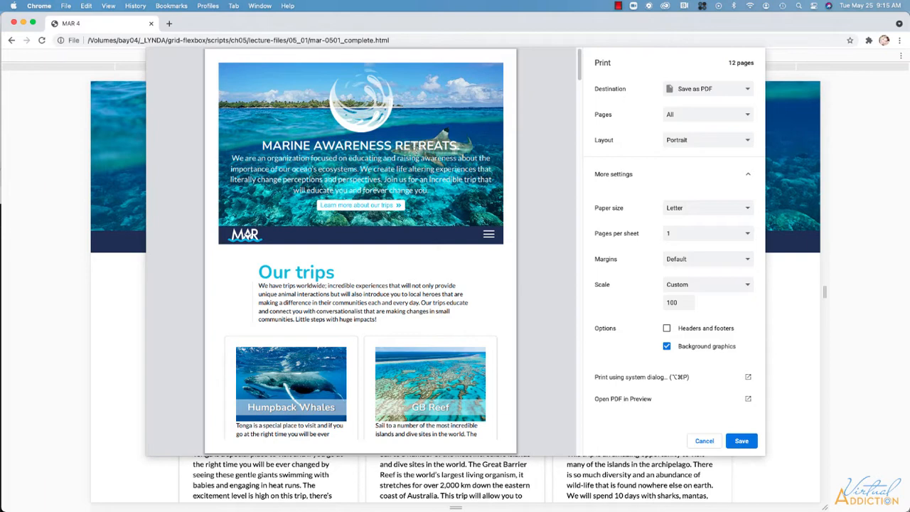
Examine how the trip cards, Experience banner and Get to know us section break across the printed pages, and cancel printing
scroll(472, 293, "down", 3)
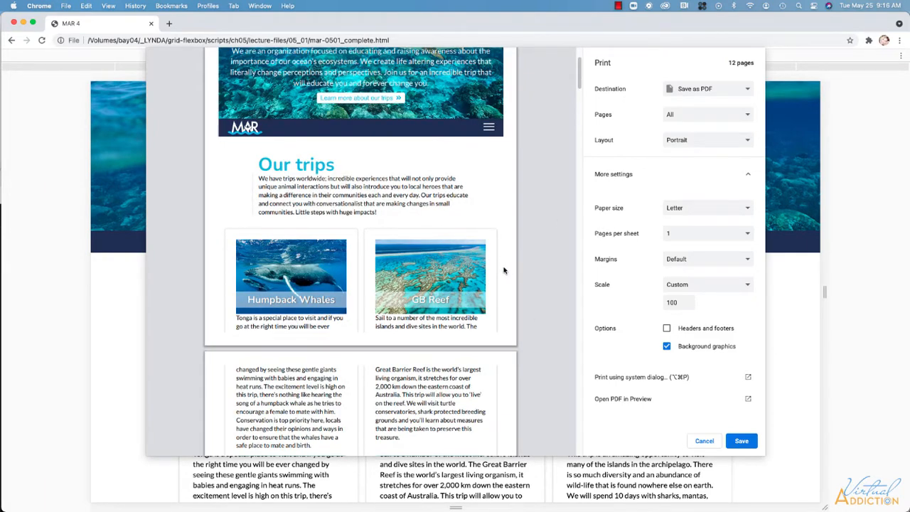
scroll(504, 271, "down", 3)
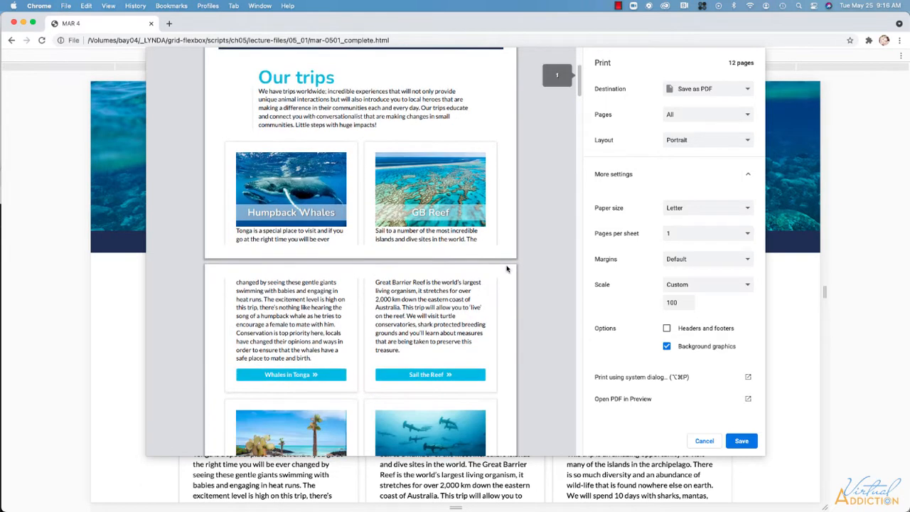
scroll(507, 269, "down", 6)
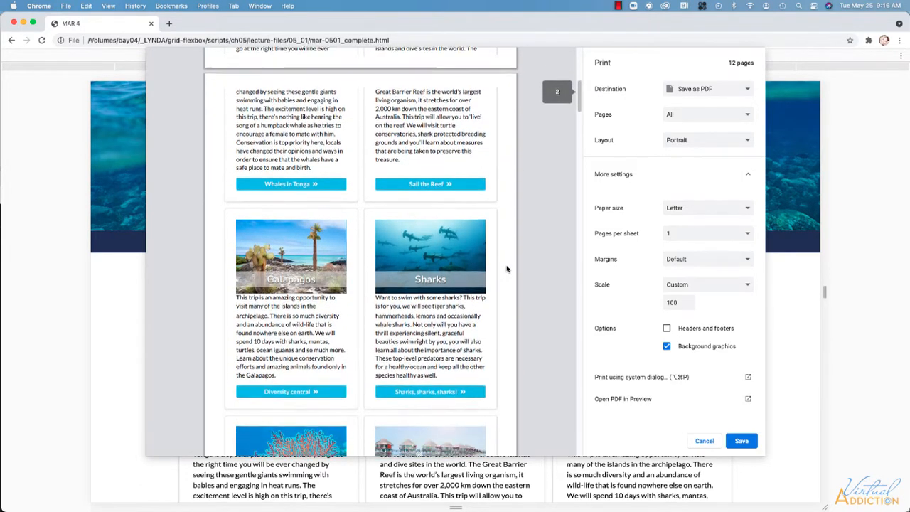
scroll(507, 269, "down", 5)
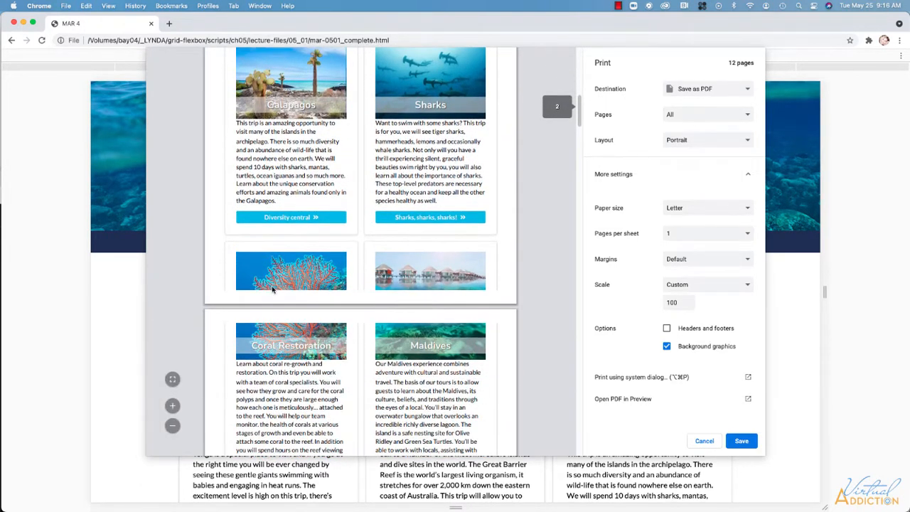
scroll(506, 288, "down", 2)
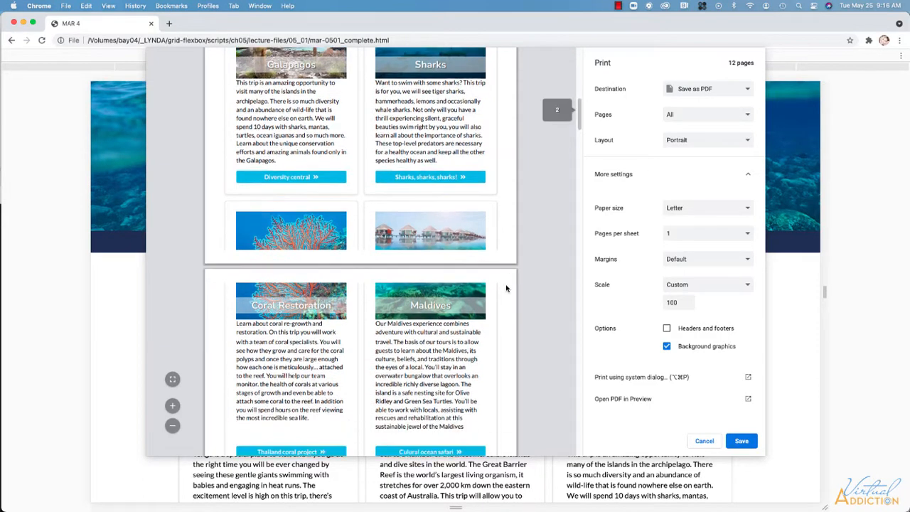
scroll(506, 288, "down", 4)
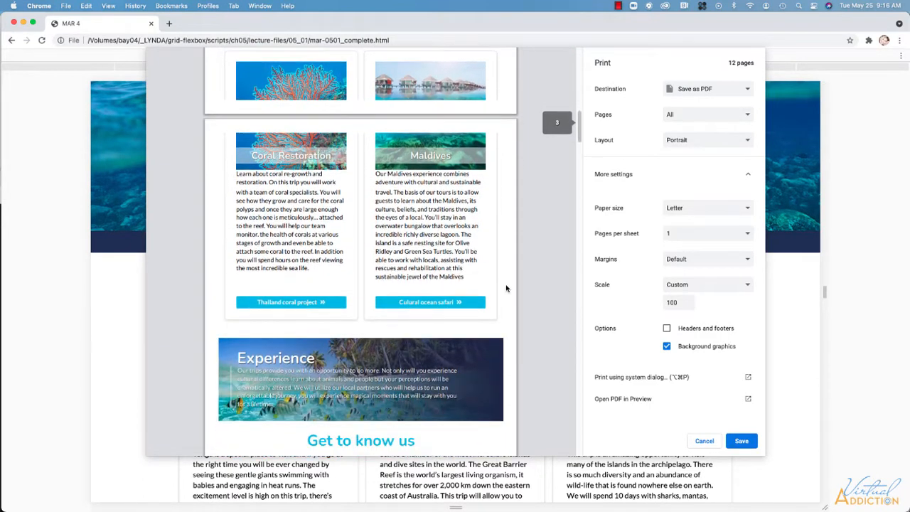
scroll(506, 288, "down", 5)
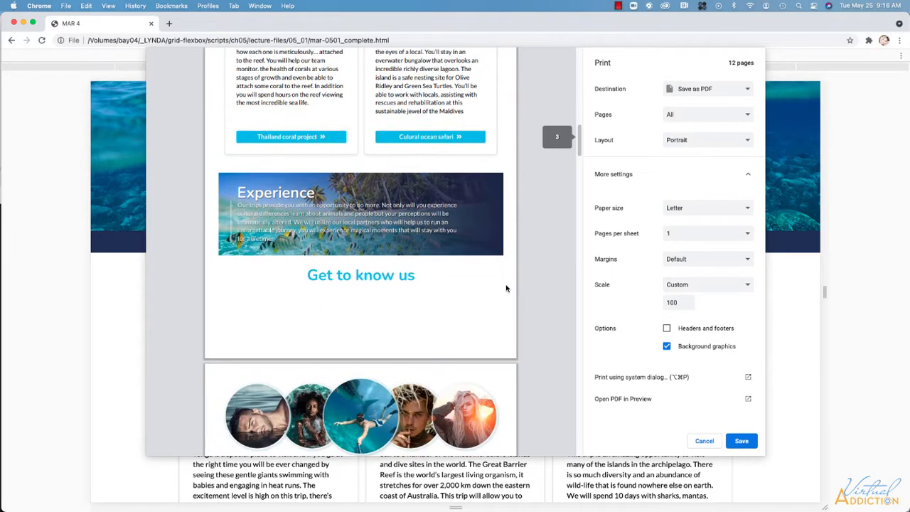
scroll(507, 288, "down", 3)
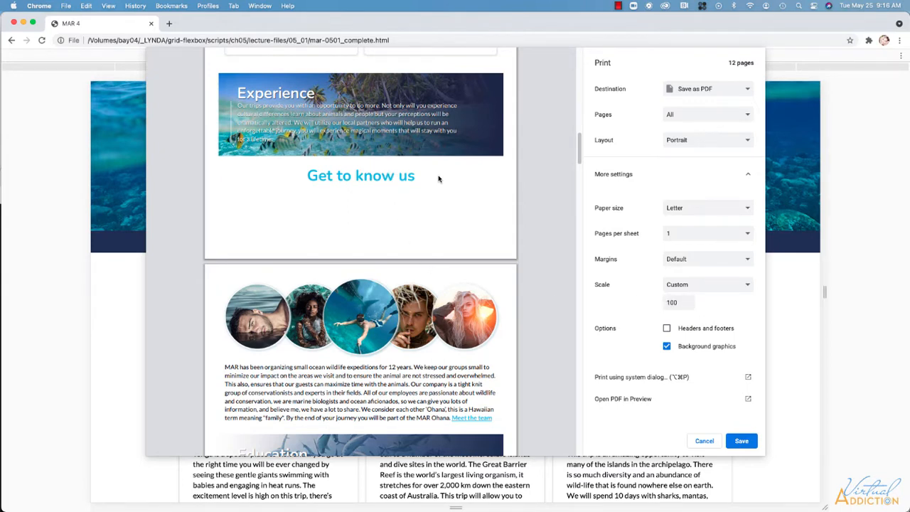
left_click(704, 441)
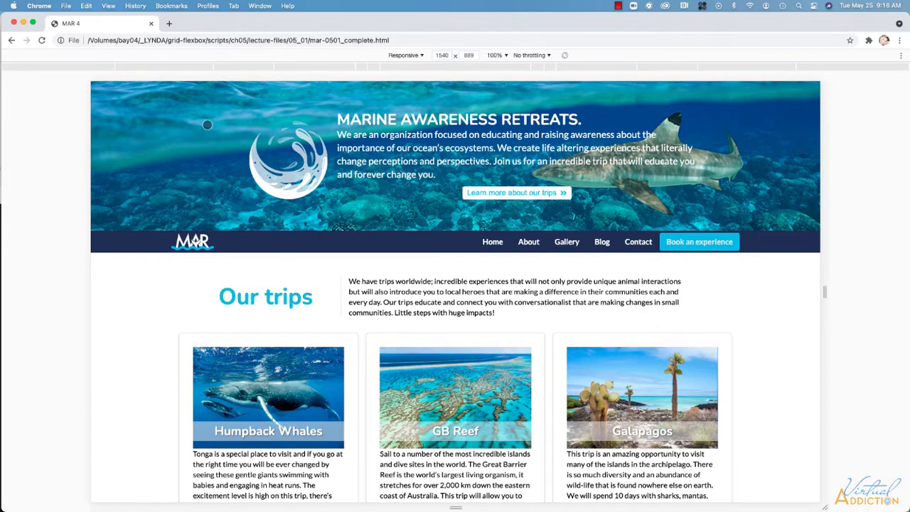
Capture a screenshot of the page's first visible portion, covering the header, navigation bar and Our trips section, about 1541 by 891 pixels
key("super+shift+4")
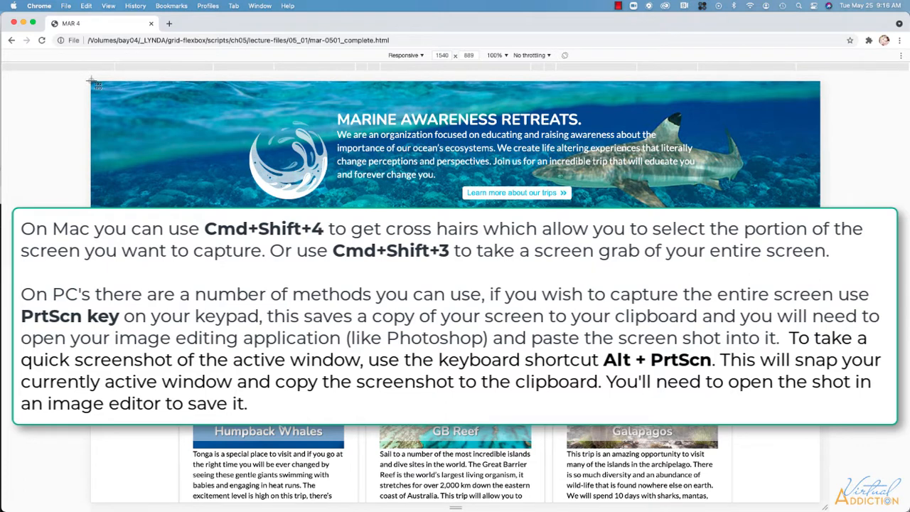
left_click_drag(92, 83, 822, 504)
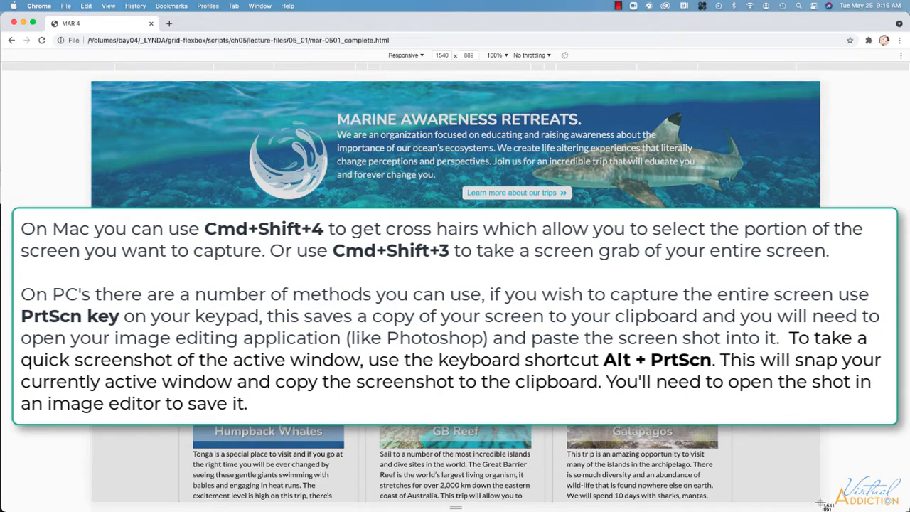
left_click_drag(822, 504, 822, 505)
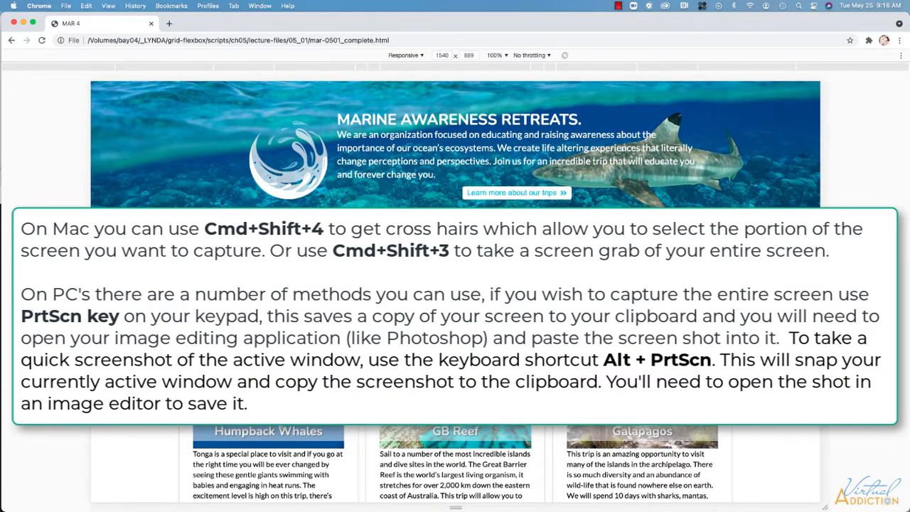
Capture a second screenshot of the trip cards area below the fixed navigation bar, from Humpback Whales through the Maldives row
scroll(455, 143, "down", 10)
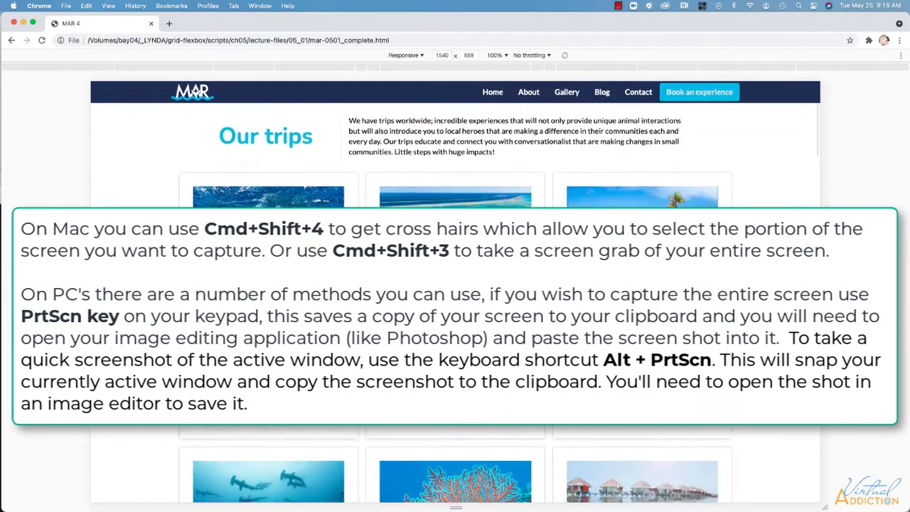
scroll(455, 285, "down", 5)
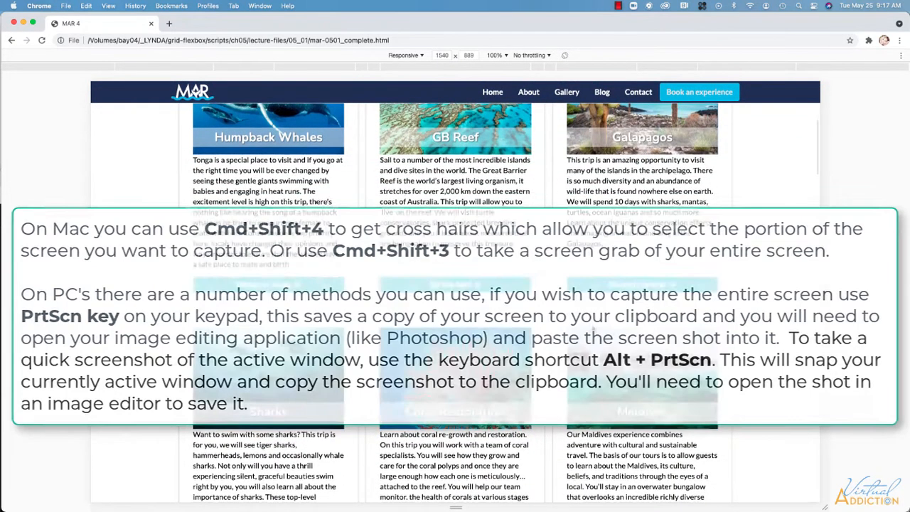
scroll(592, 328, "down", 1)
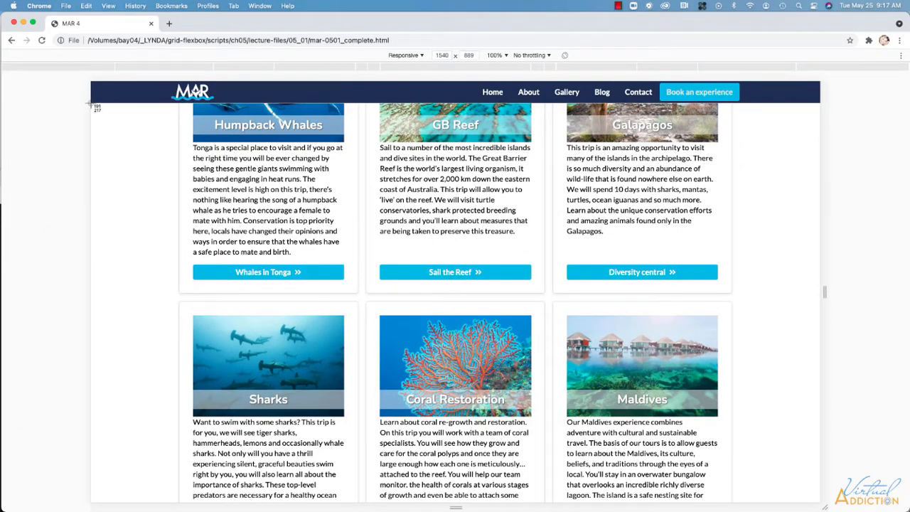
left_click_drag(93, 106, 823, 504)
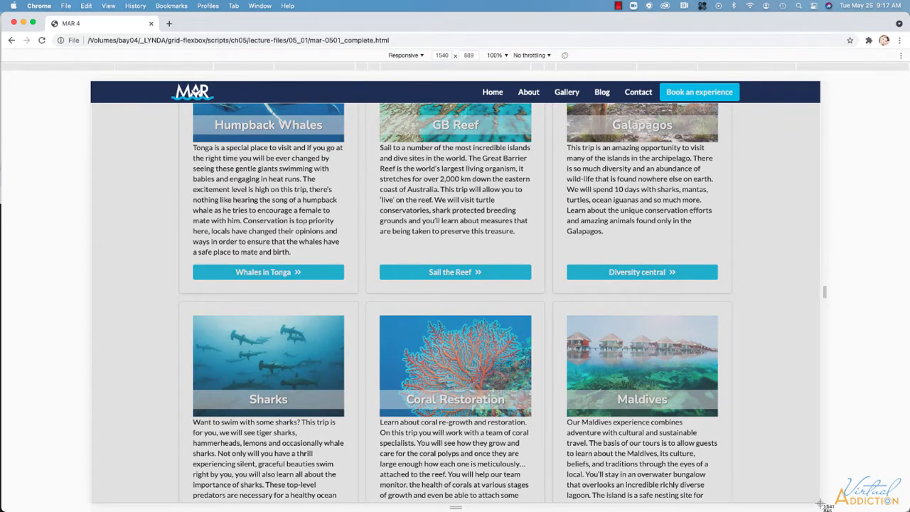
left_click_drag(822, 504, 824, 504)
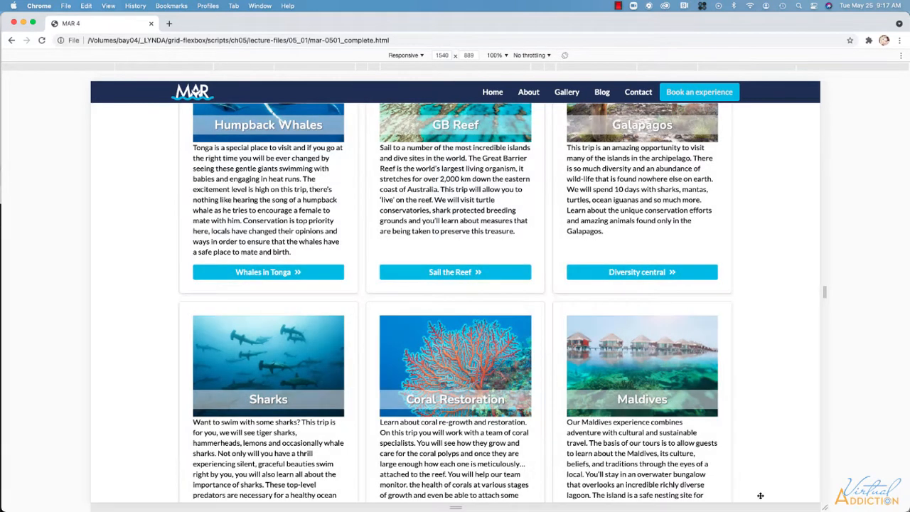
Capture a third screenshot below the fixed navigation bar, from the lower part of the Sharks, Coral Restoration and Maldives cards through the Experience banner and circular portraits
scroll(608, 493, "down", 7)
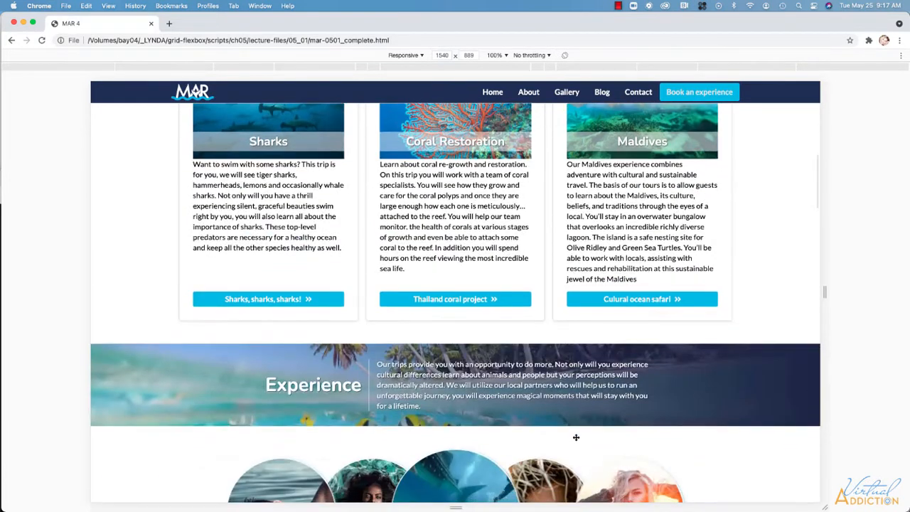
scroll(576, 437, "down", 2)
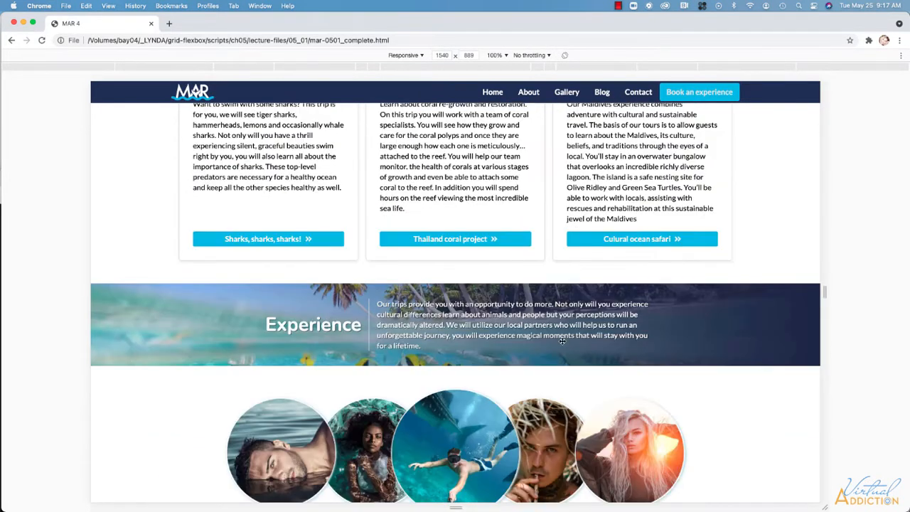
scroll(563, 339, "down", 2)
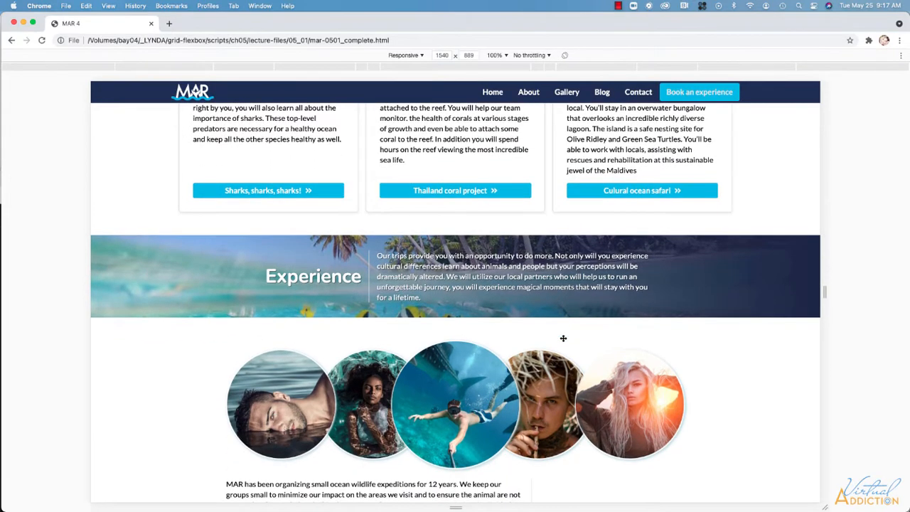
scroll(563, 338, "up", 1)
scroll(563, 339, "up", 1)
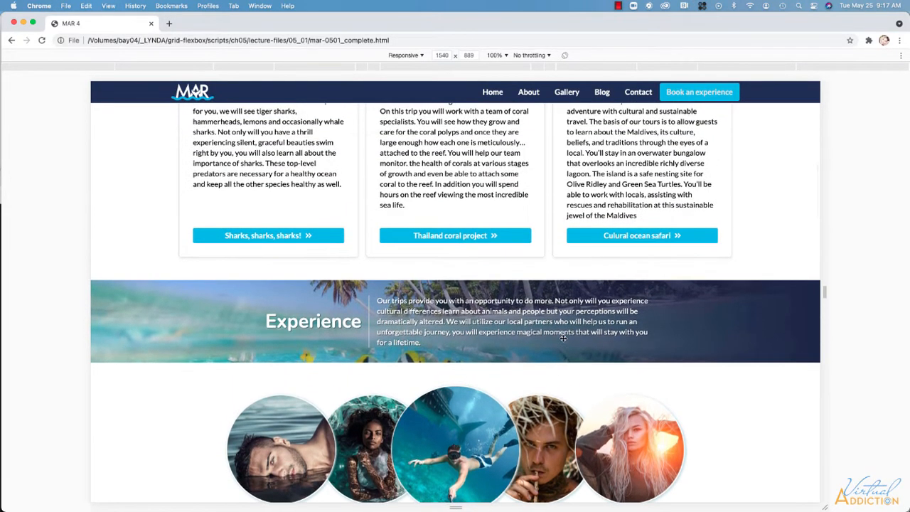
scroll(563, 339, "up", 1)
scroll(564, 339, "up", 1)
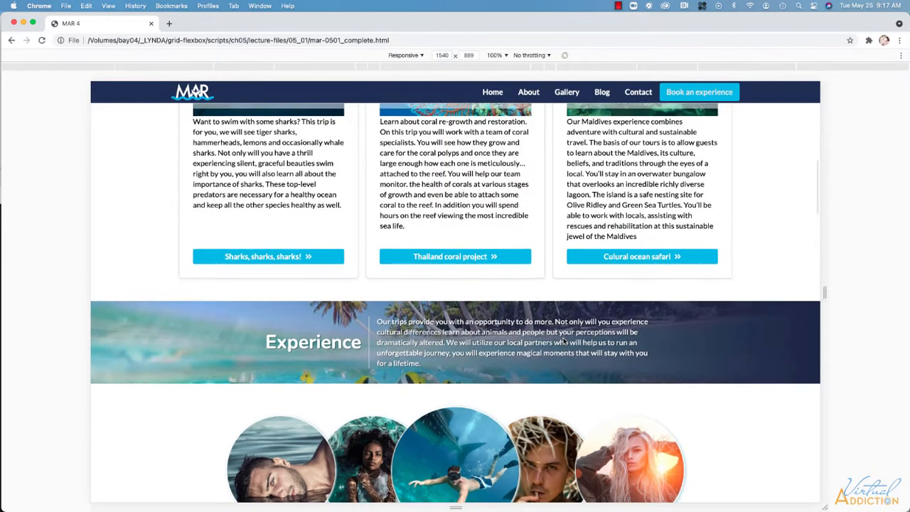
scroll(563, 341, "down", 2)
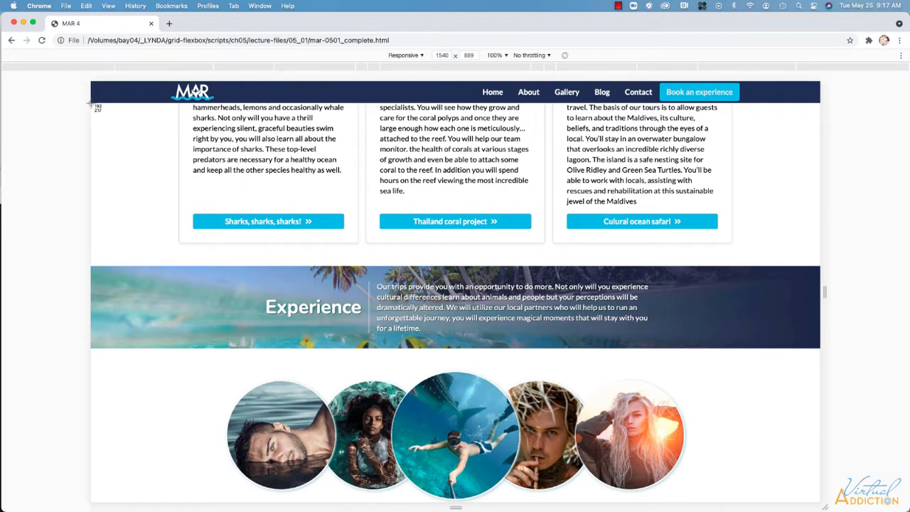
left_click_drag(92, 104, 824, 505)
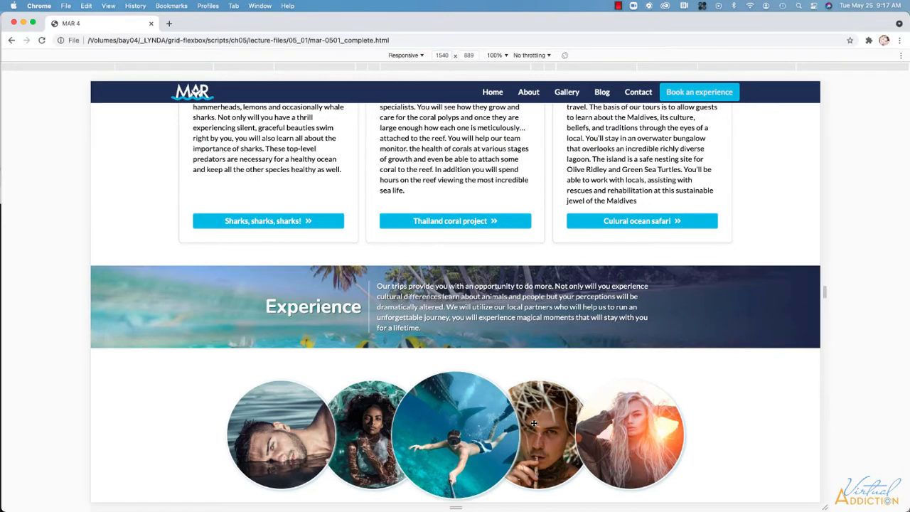
Capture the page portion with the Get to know us text, the Education banner and the plastic problem facts
scroll(533, 424, "down", 3)
scroll(533, 424, "down", 3)
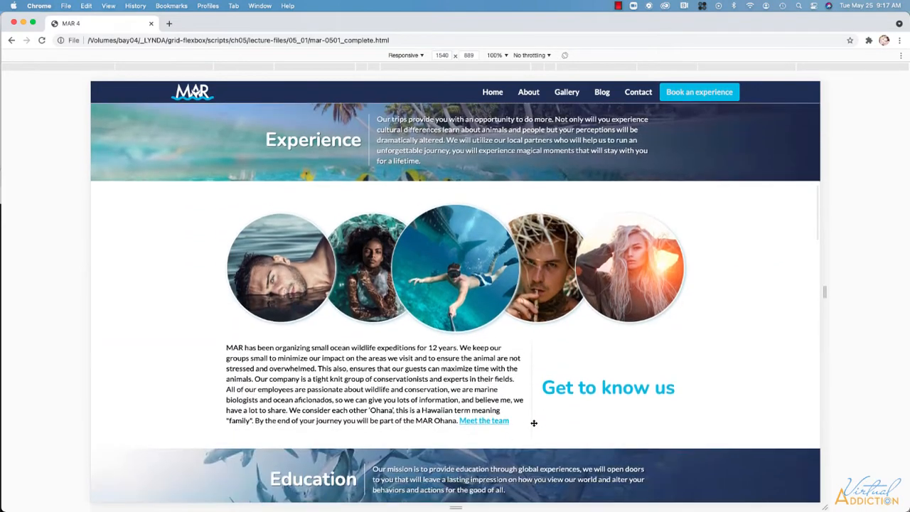
scroll(533, 423, "down", 3)
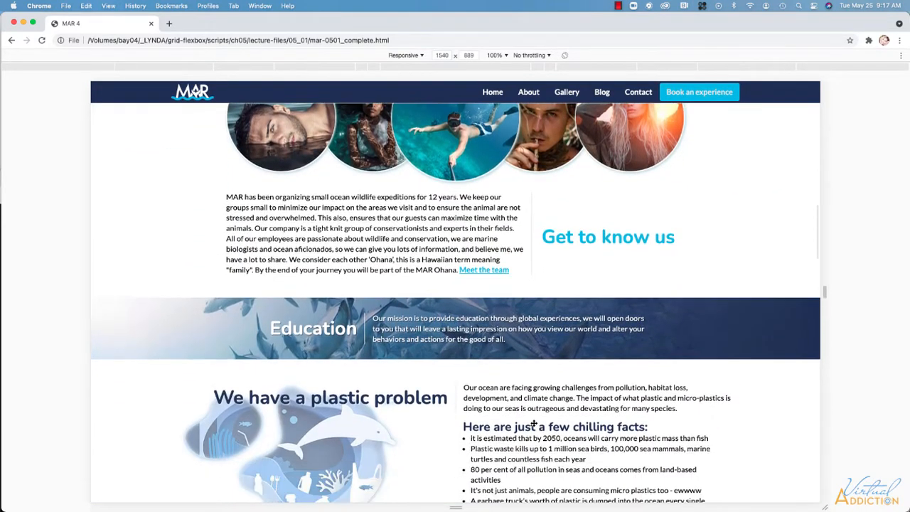
scroll(533, 424, "down", 1)
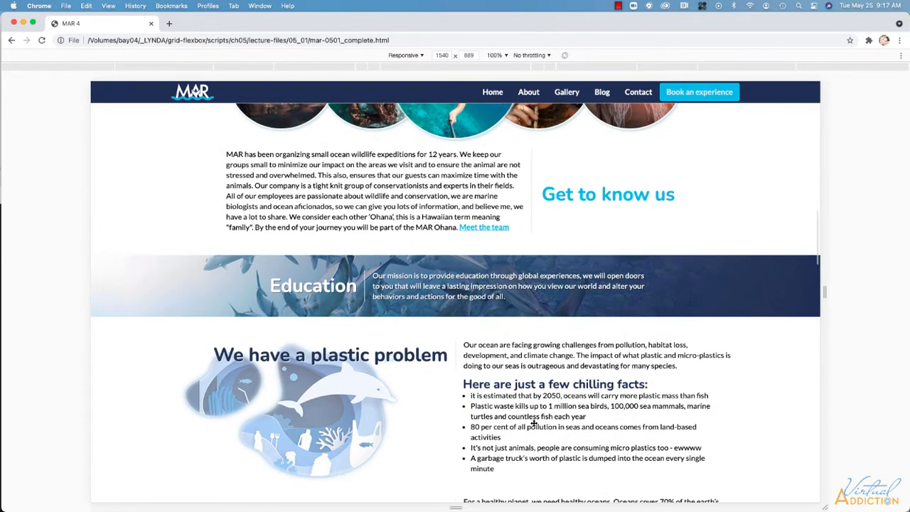
Capture the rest of the page in further overlapping screenshots, from Take action right now! through the image gallery to the contact section
scroll(533, 424, "down", 6)
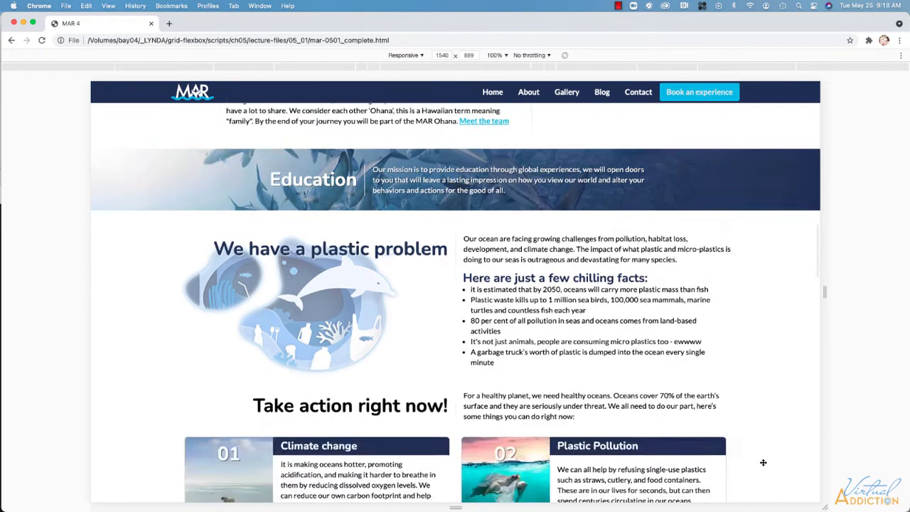
scroll(93, 105, "down", 6)
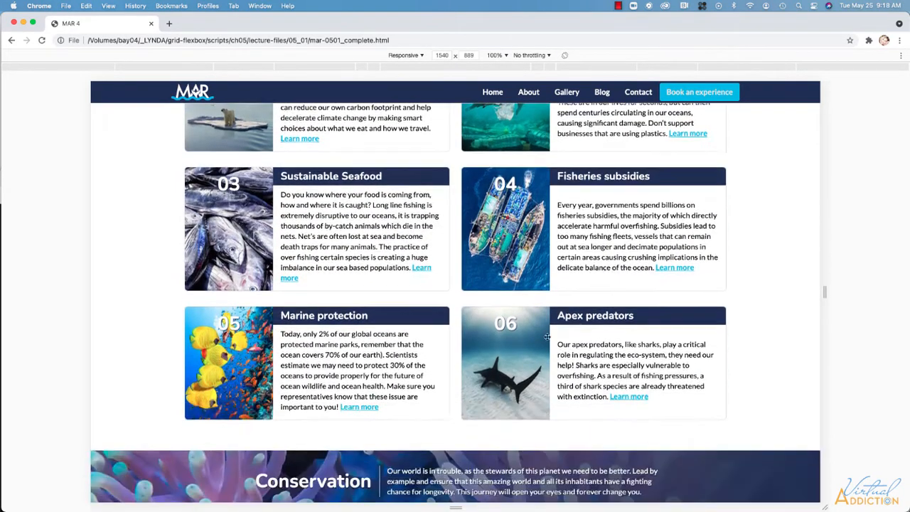
scroll(92, 106, "down", 6)
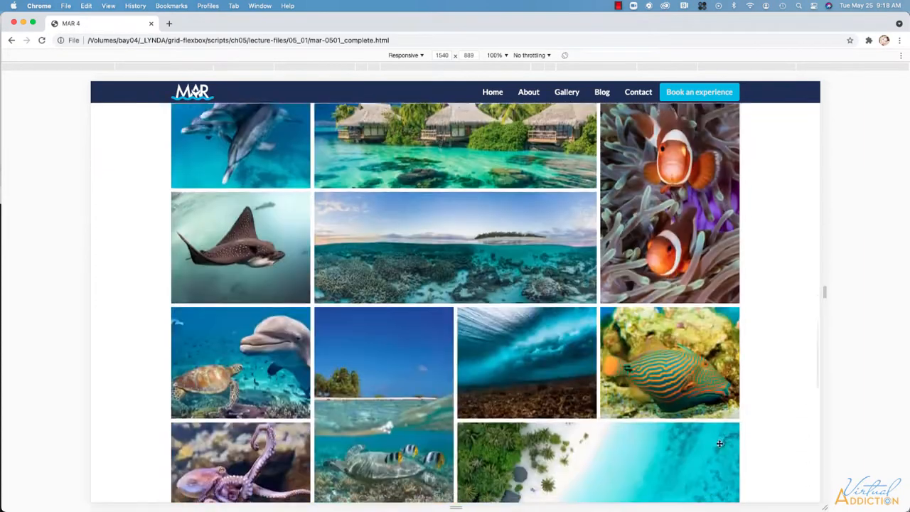
scroll(85, 103, "down", 6)
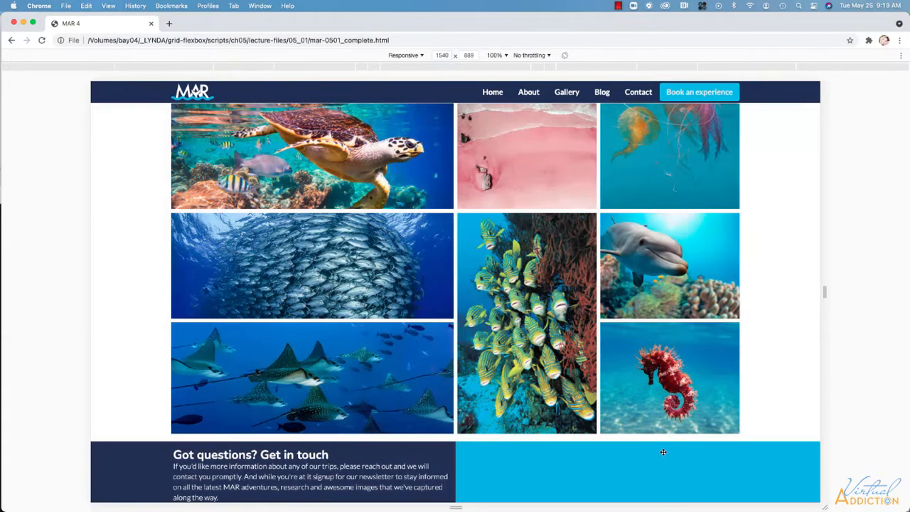
scroll(93, 105, "down", 5)
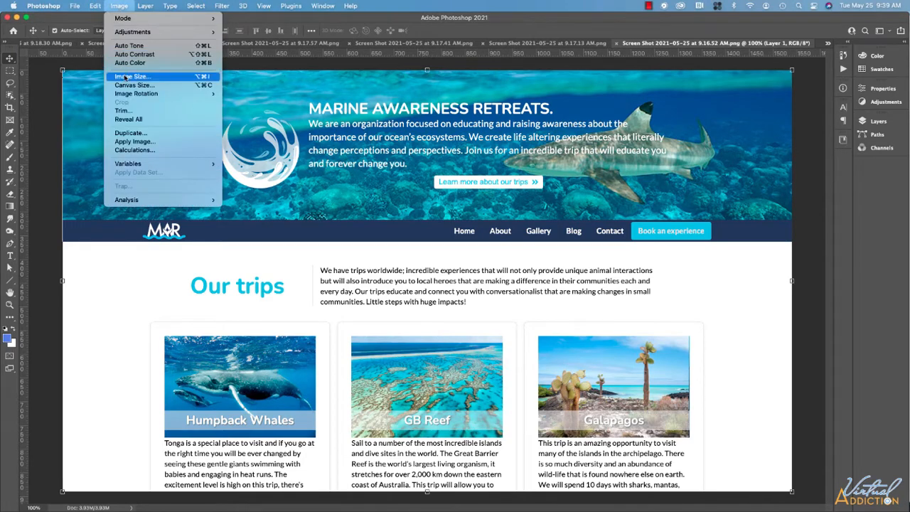
In Photoshop, set the first screenshot's canvas height to 6000 pixels with the anchor at the top center
left_click(133, 85)
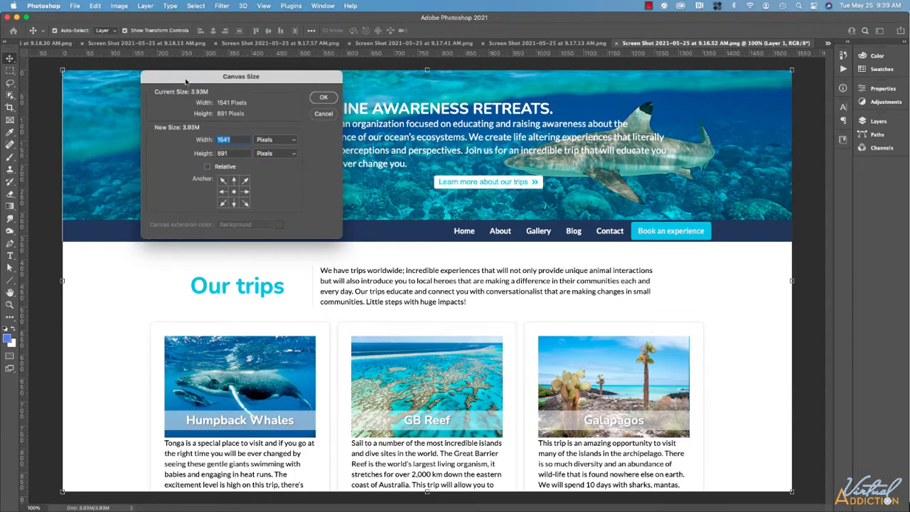
left_click(233, 180)
double_click(235, 153)
type("6000")
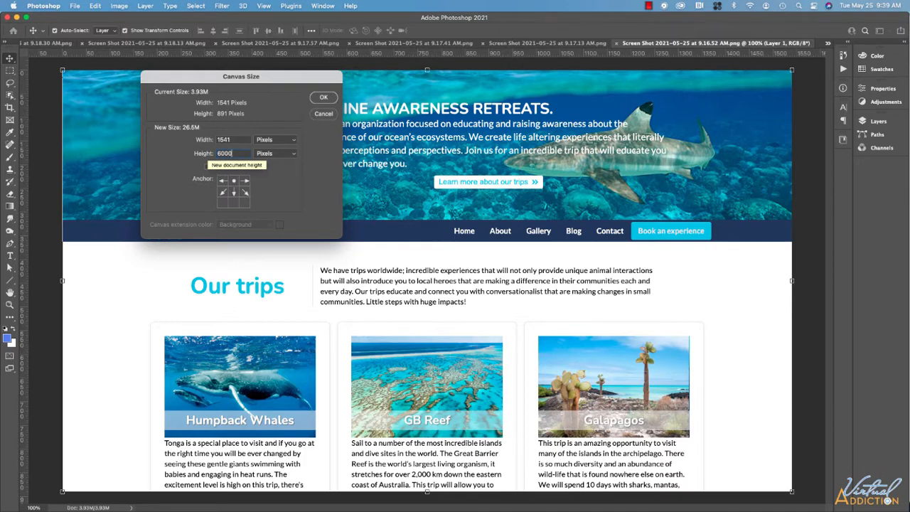
key("Return")
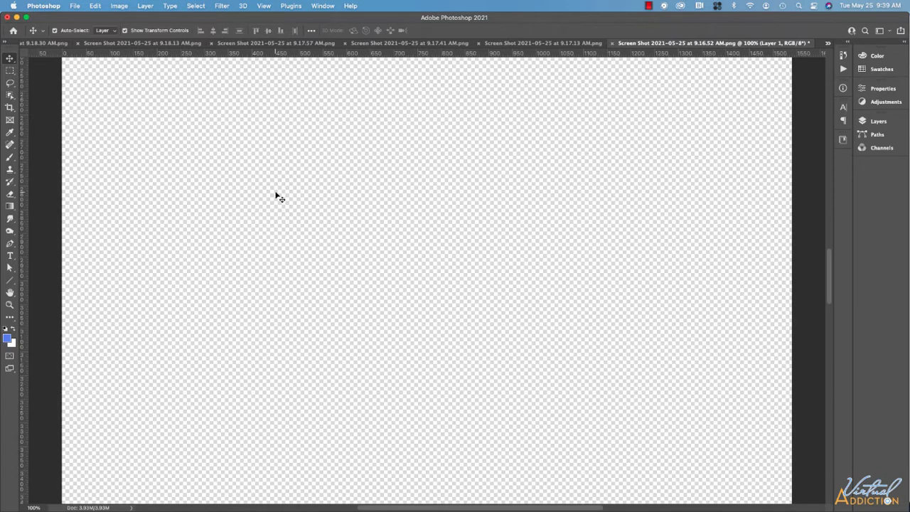
Copy the entire 9.17.13 AM trip cards screenshot and paste it into the extended 9.16.52 AM document
key("super+minus")
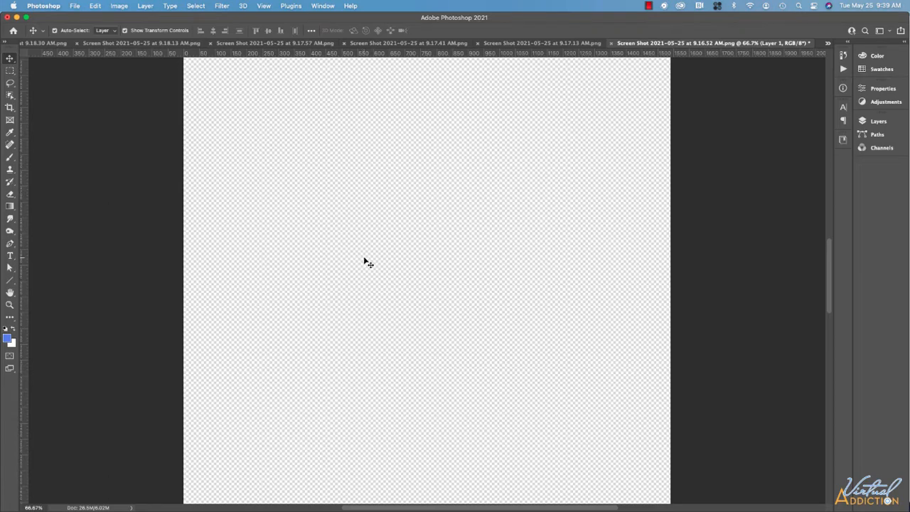
key("h")
left_click_drag(396, 183, 427, 73)
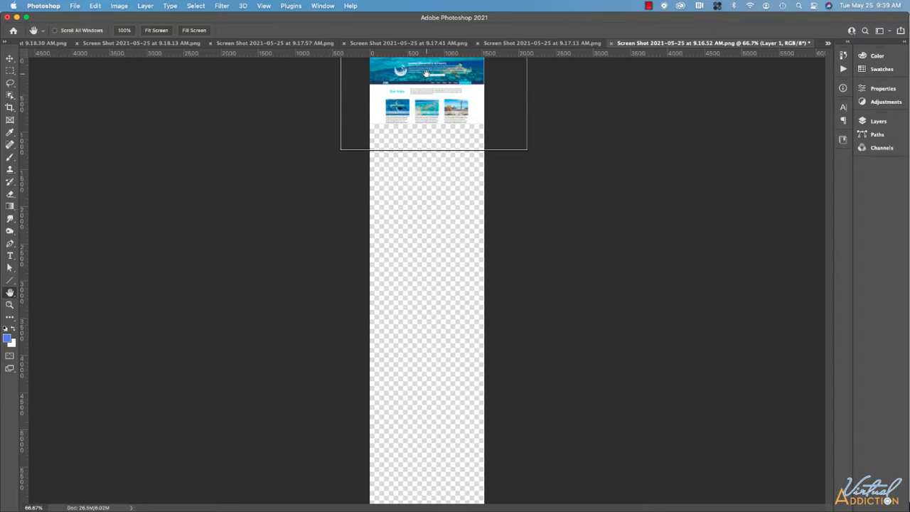
mouse_move(426, 72)
left_mouse_down()
mouse_move(428, 98)
mouse_move(425, 74)
left_mouse_up()
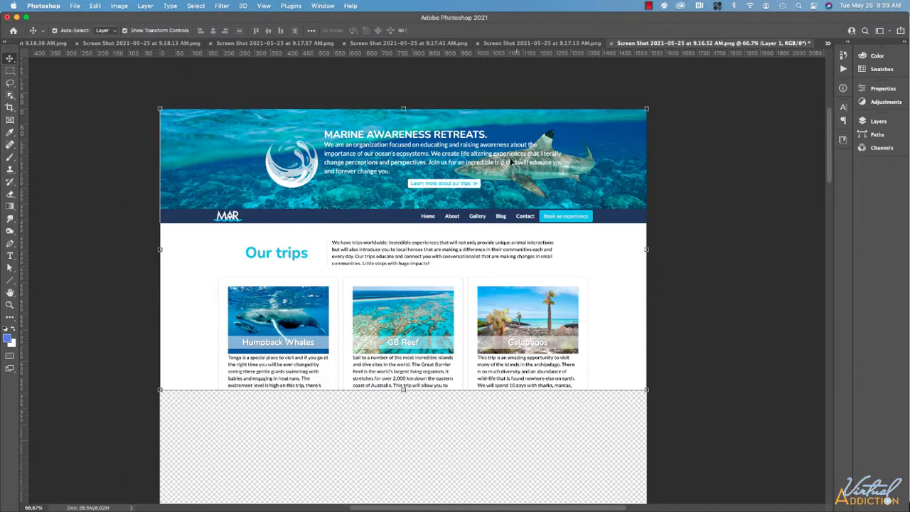
scroll(699, 214, "down", 3)
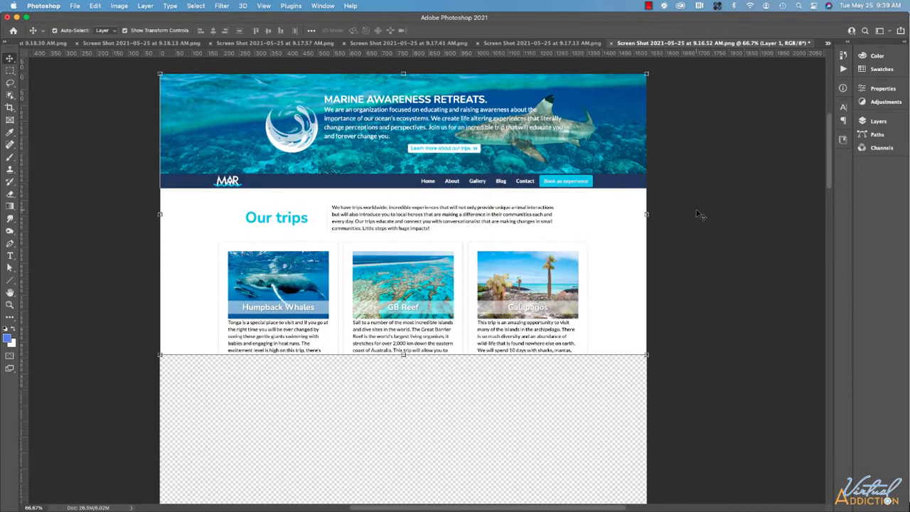
scroll(698, 214, "down", 4)
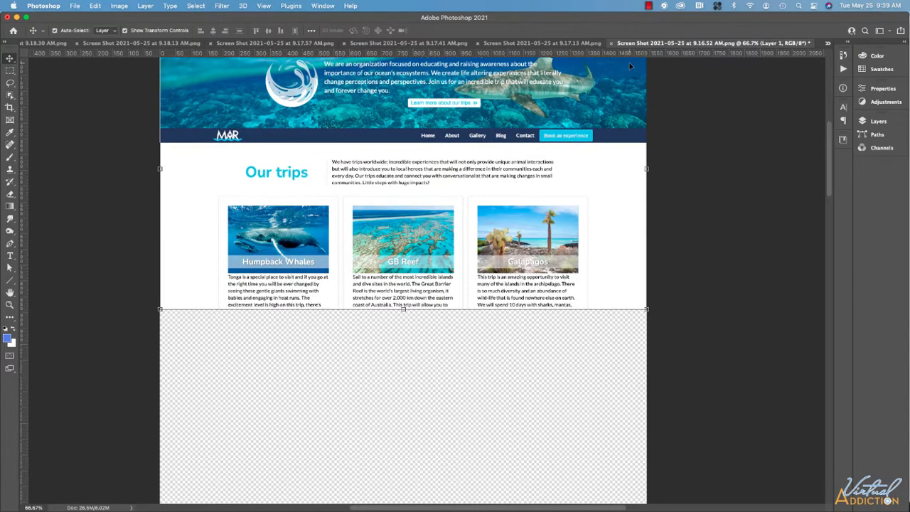
left_click(582, 45)
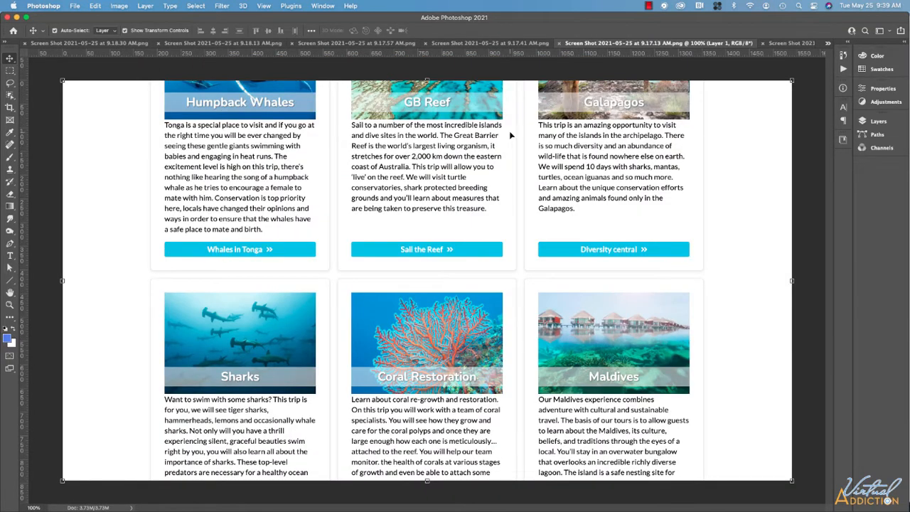
key("super+a")
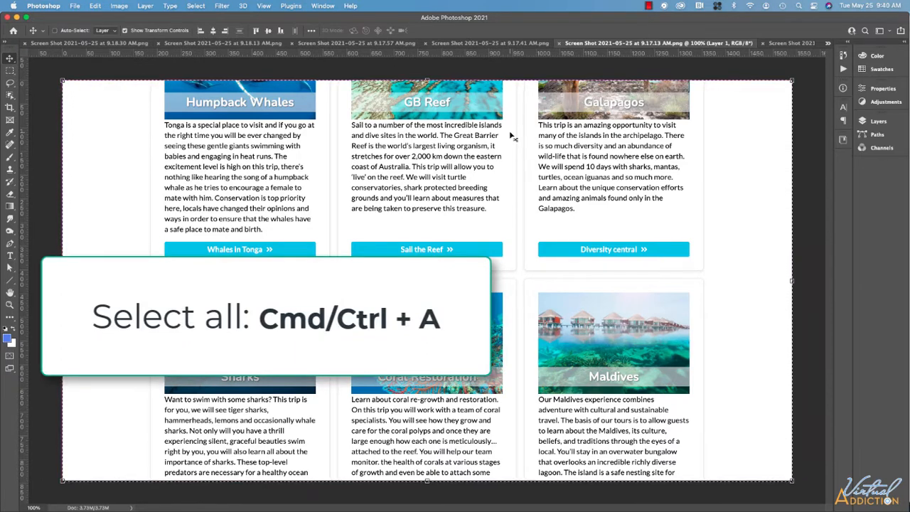
key("super+c")
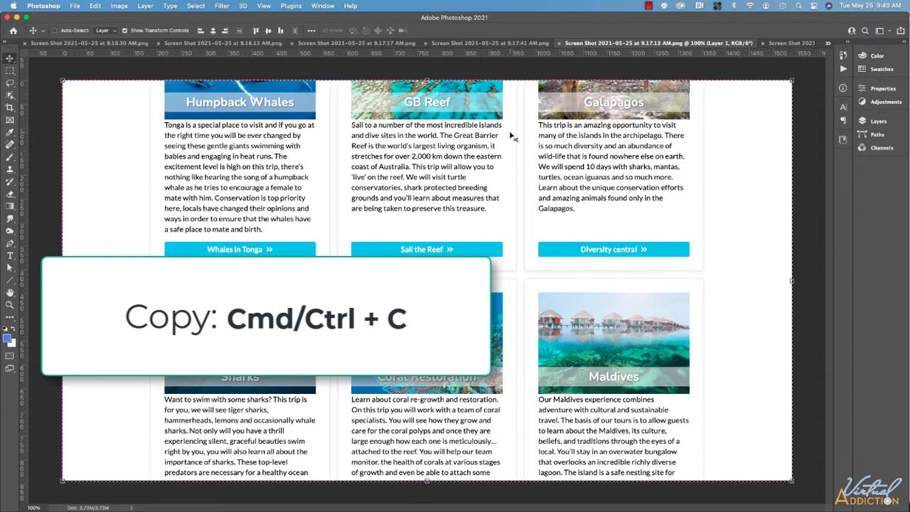
left_click(786, 44)
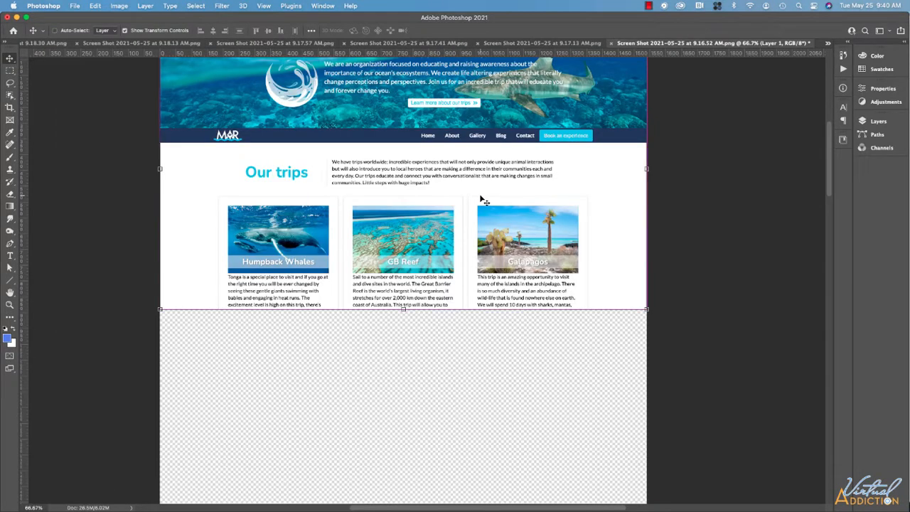
key("super+v")
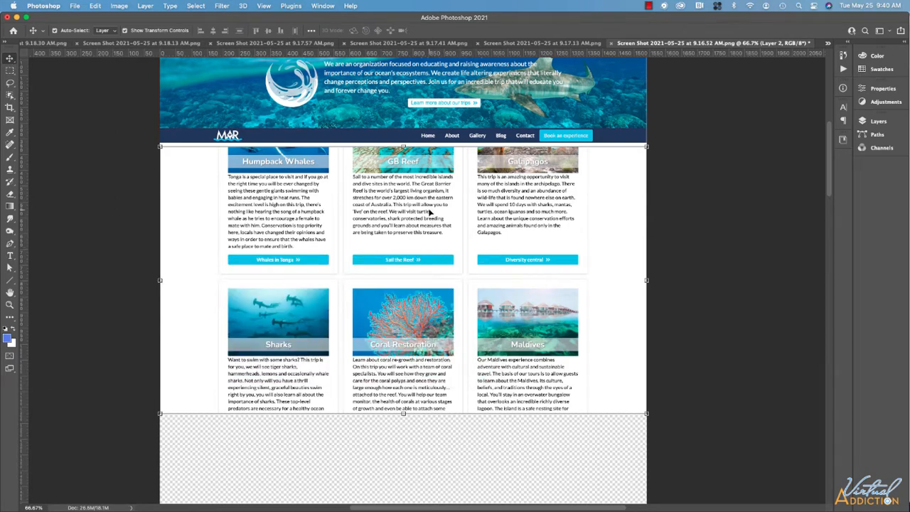
Move the pasted screenshot down so its trip cards overlap the matching ones, and set its layer's blend mode to Difference
left_click_drag(429, 209, 421, 310)
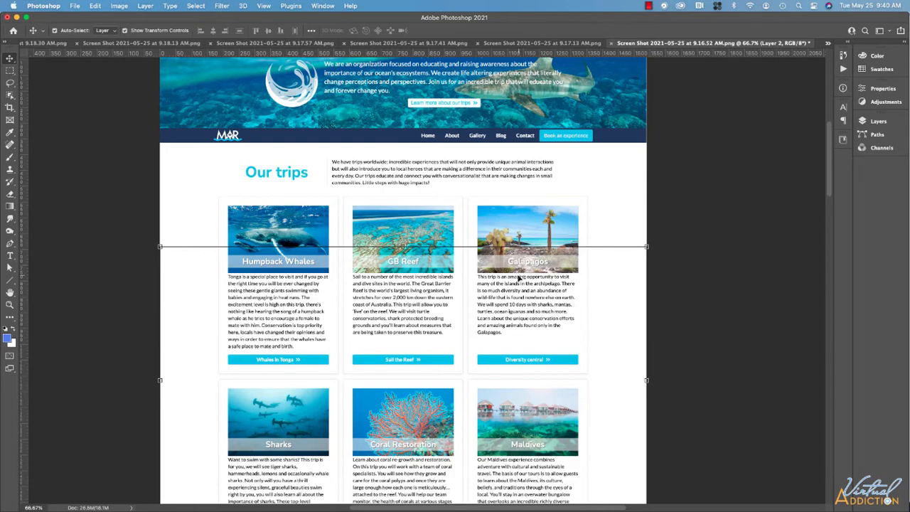
key("super+1")
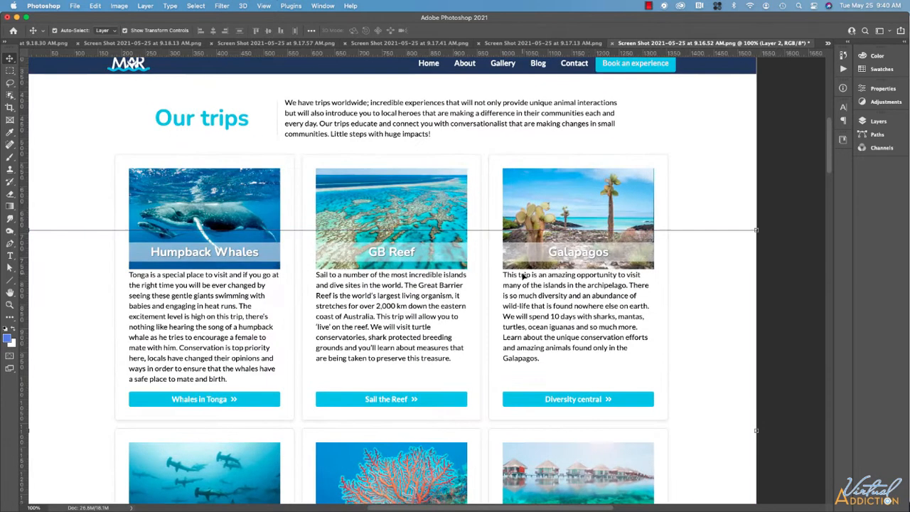
left_click(880, 122)
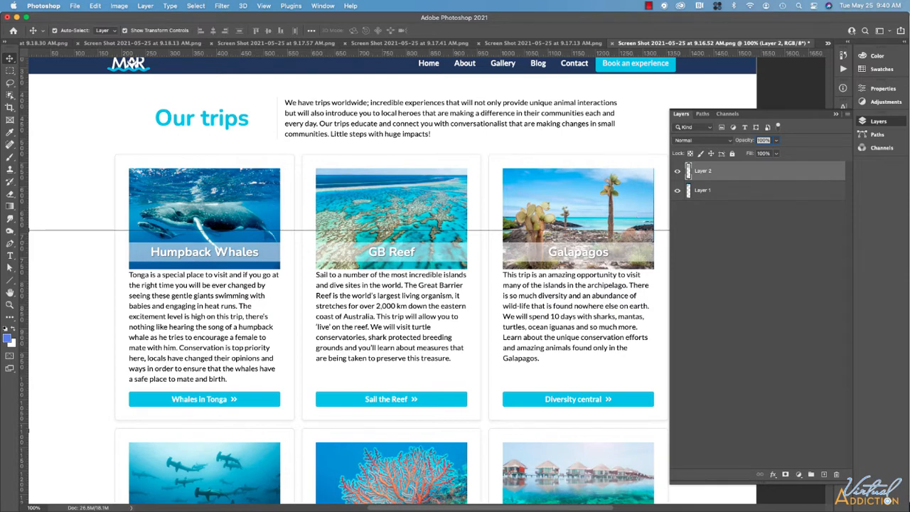
key("super+Tab")
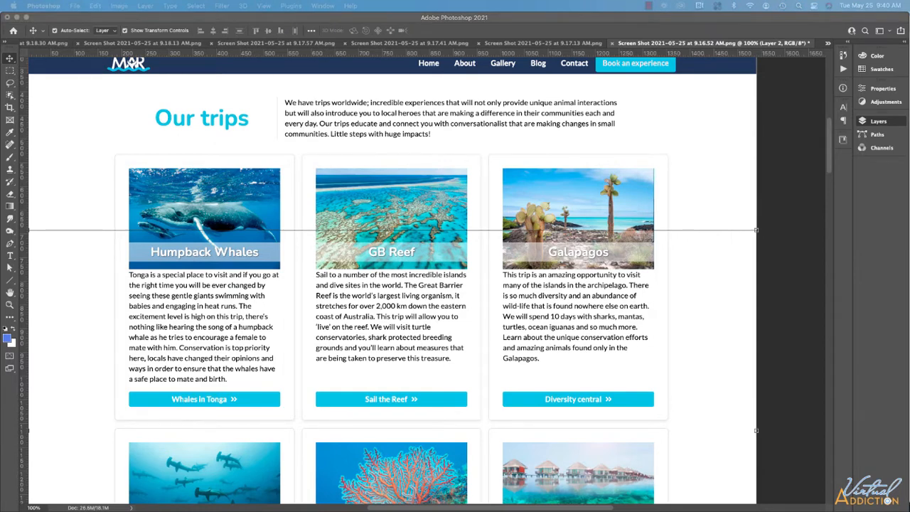
left_click(876, 123)
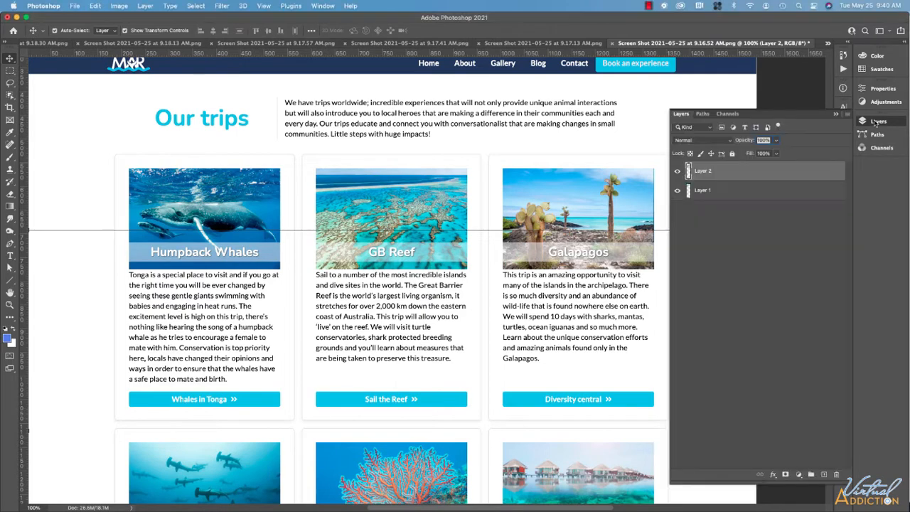
left_click(702, 140)
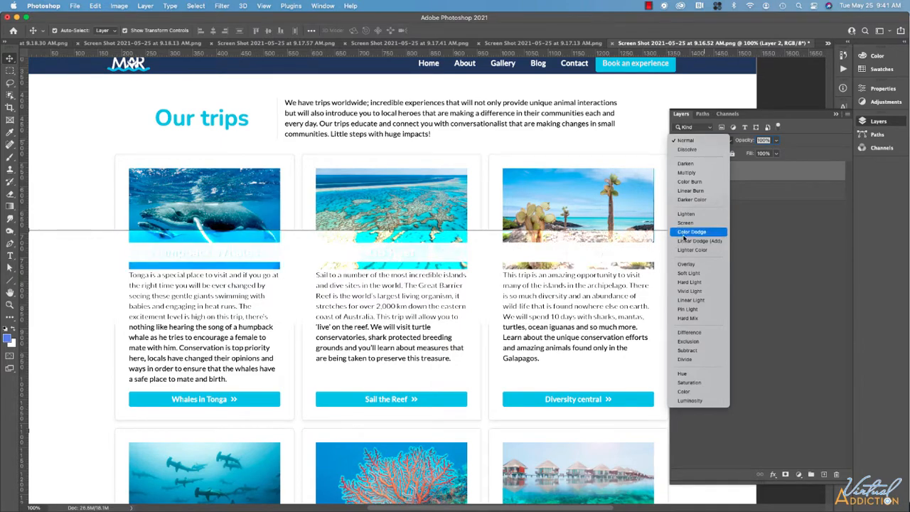
left_click(689, 334)
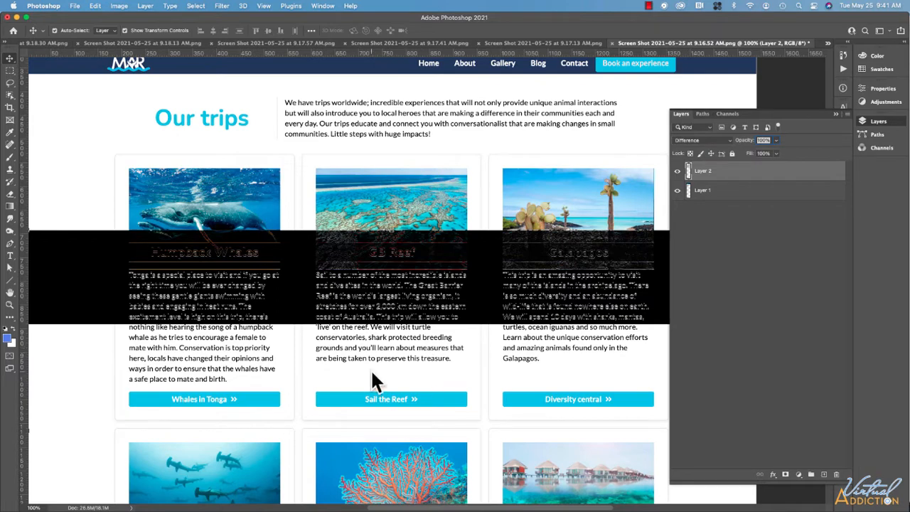
Hide the first screenshot's layer and show it again to inspect the pasted layer's overlap
left_click(678, 191)
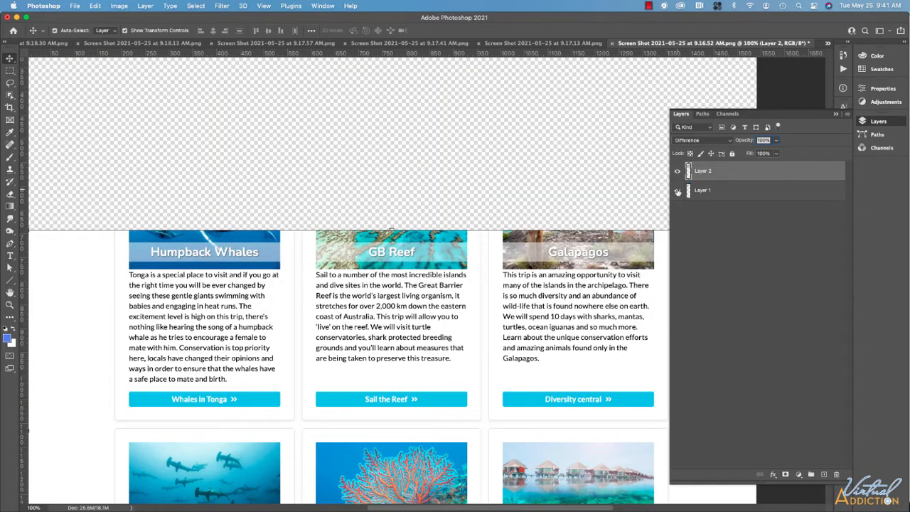
left_click(678, 191)
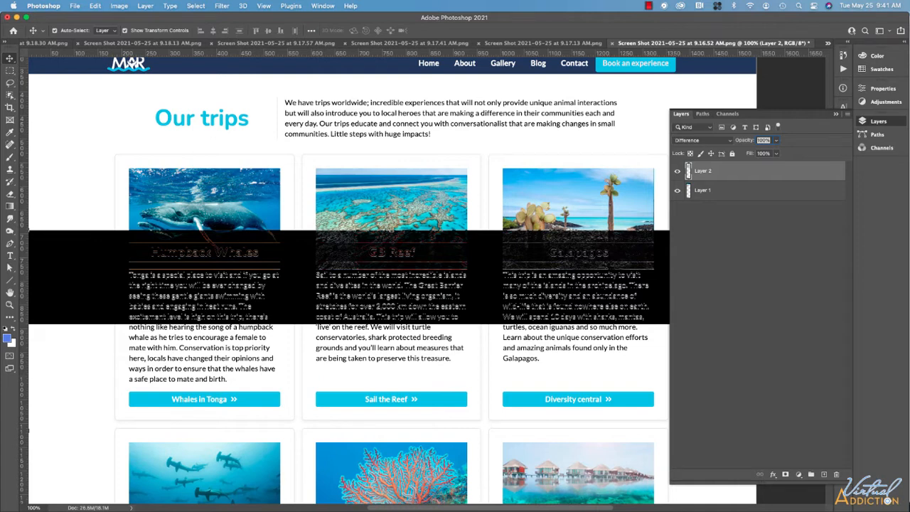
key("F7")
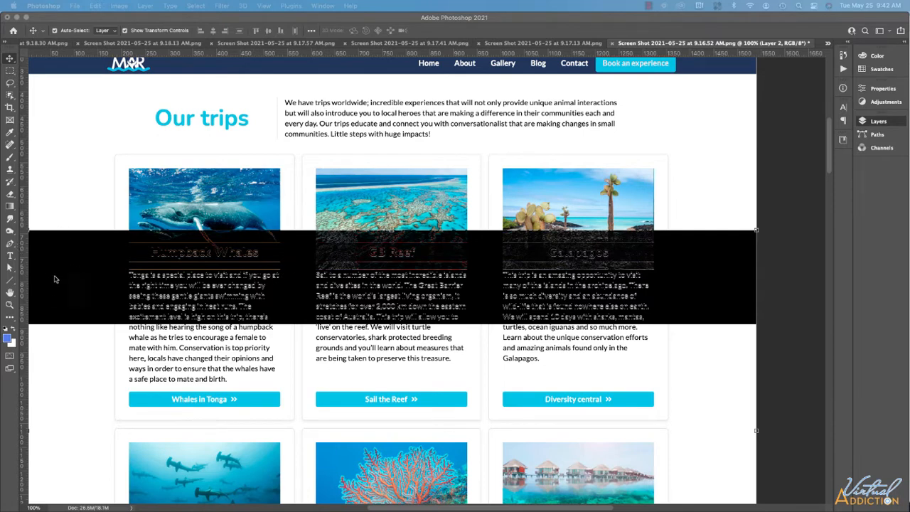
left_click(880, 122)
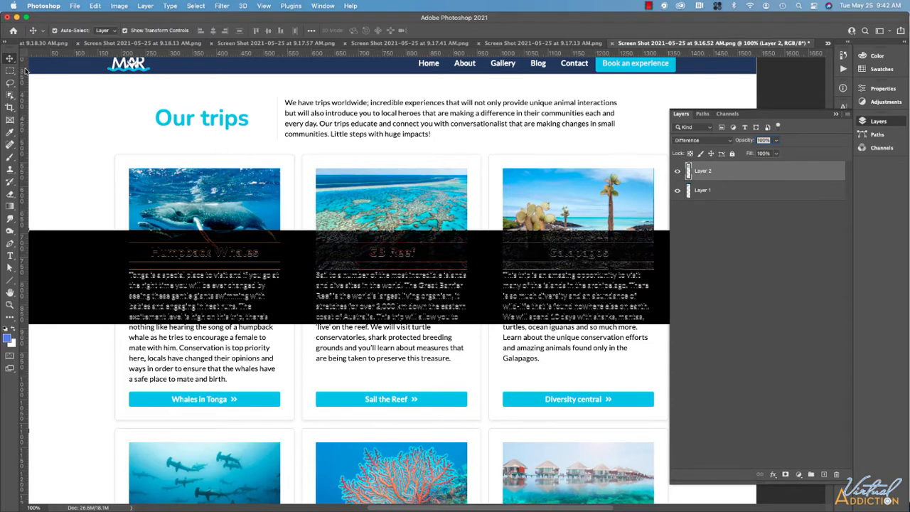
Nudge the pasted trip cards layer vertically until the overlap is solid black, and return its blend mode to Normal
key("Down")
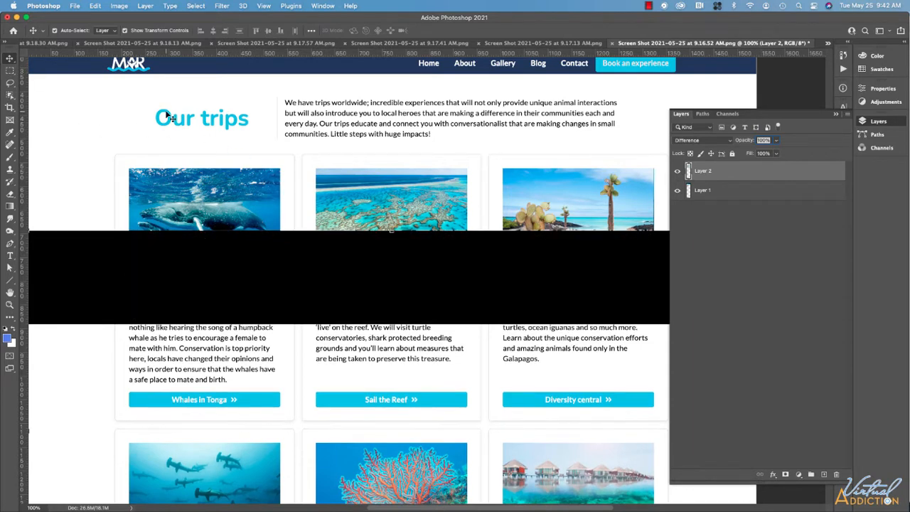
key("Up")
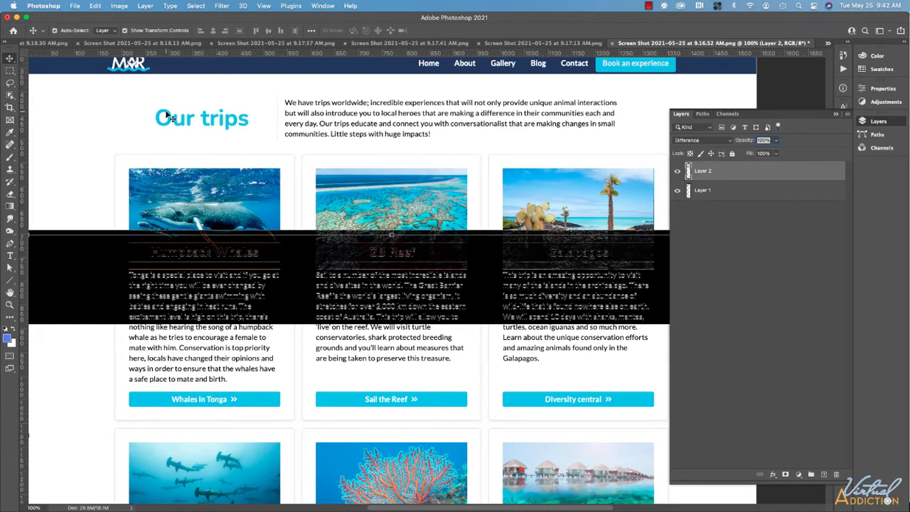
key("shift+Down")
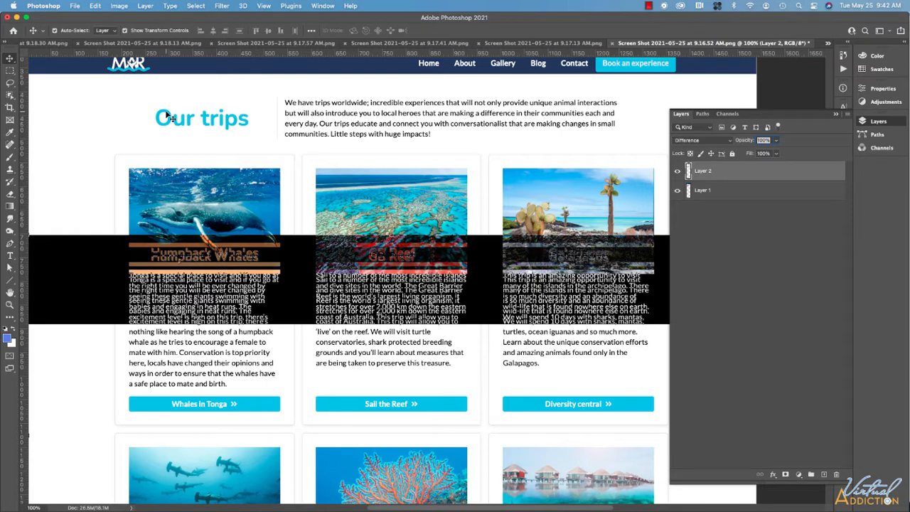
key("Up")
key("Up")
key("Up")
key("Up")
key("Up")
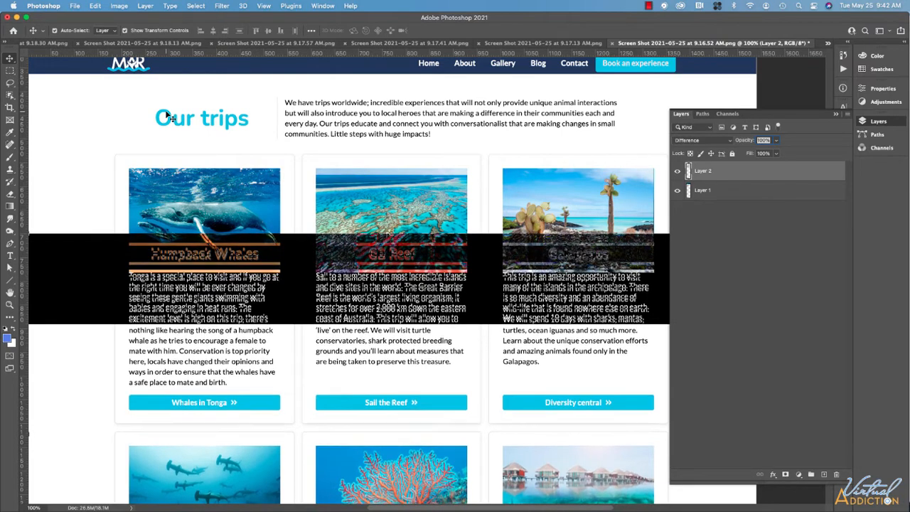
key("Up")
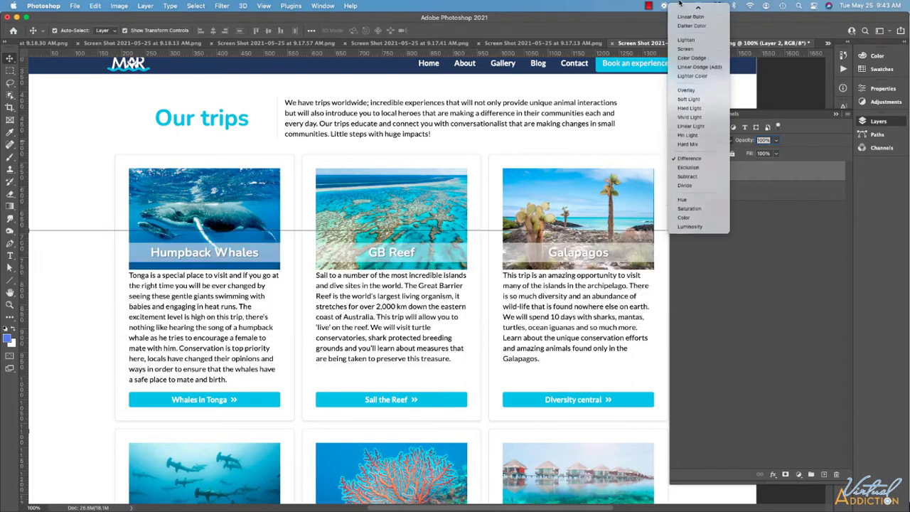
left_click(687, 9)
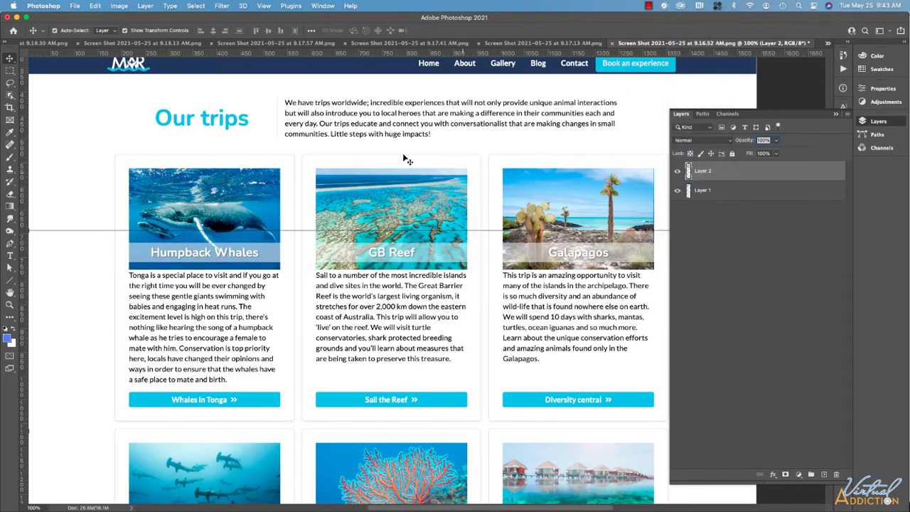
Clear a thin full-width strip of the pasted layer around the seam line crossing the trip card photos, and deselect
left_click(10, 71)
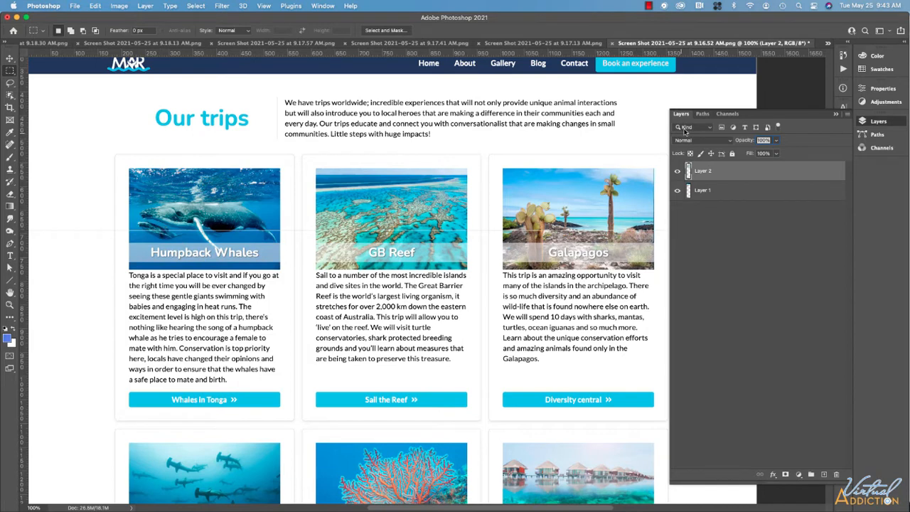
left_click(837, 116)
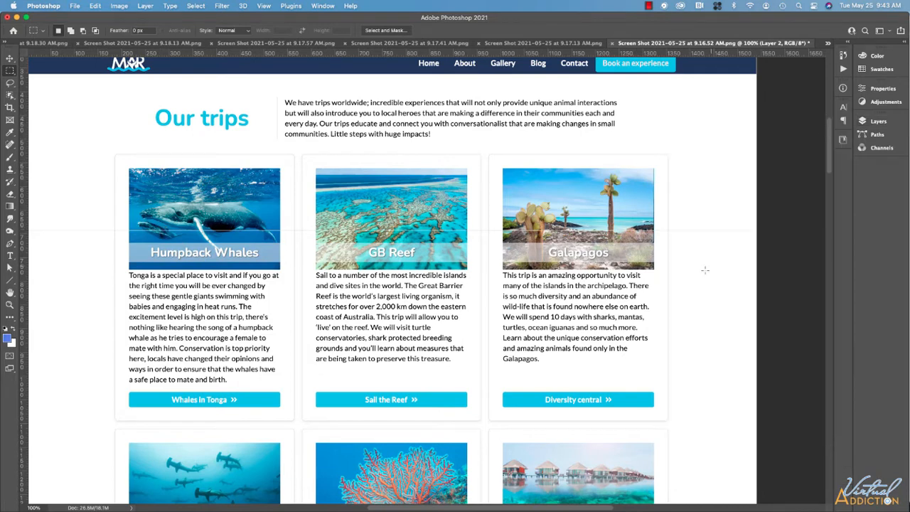
left_click_drag(760, 236, 34, 222)
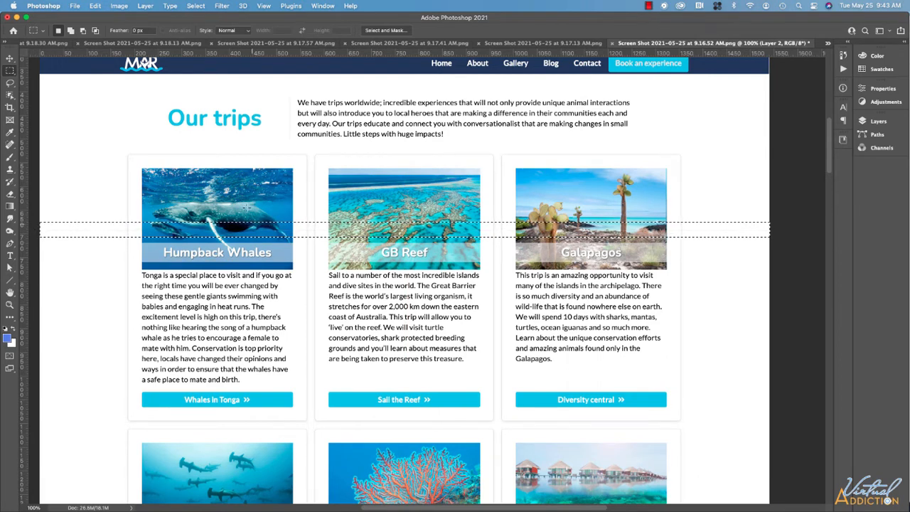
key("super+d")
Close the already pasted 9.17.13 AM screenshot document
scroll(317, 286, "down", 10)
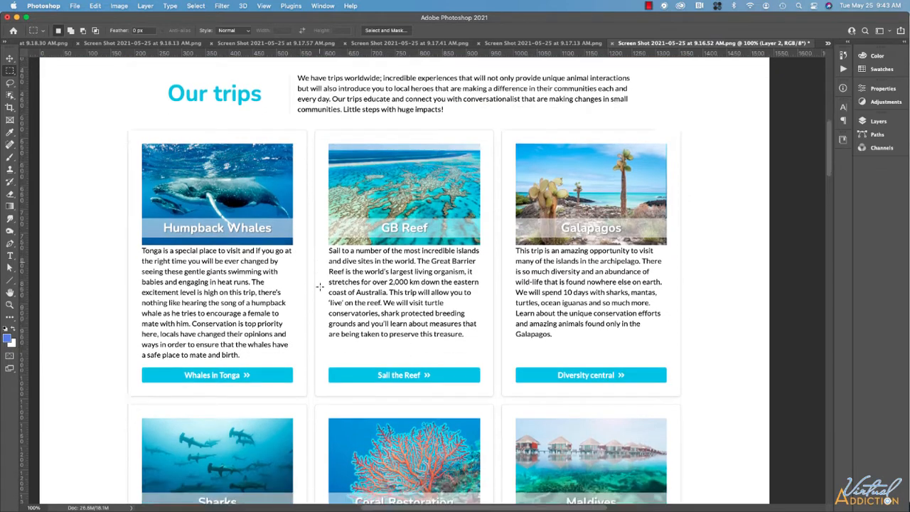
scroll(320, 286, "down", 1)
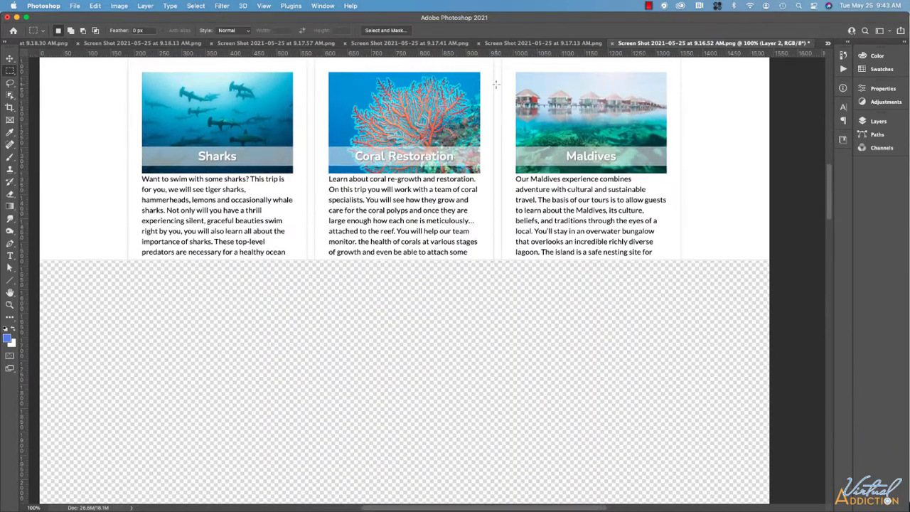
left_click(571, 44)
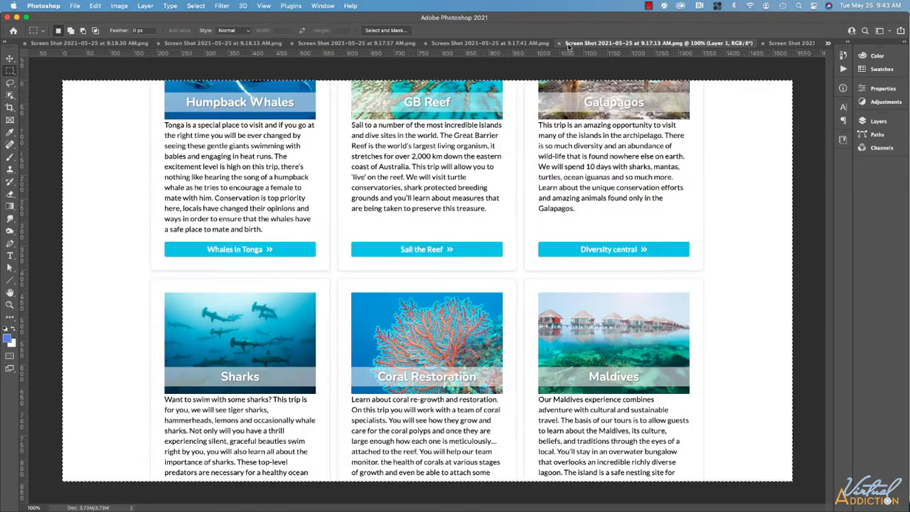
key("ctrl+Tab")
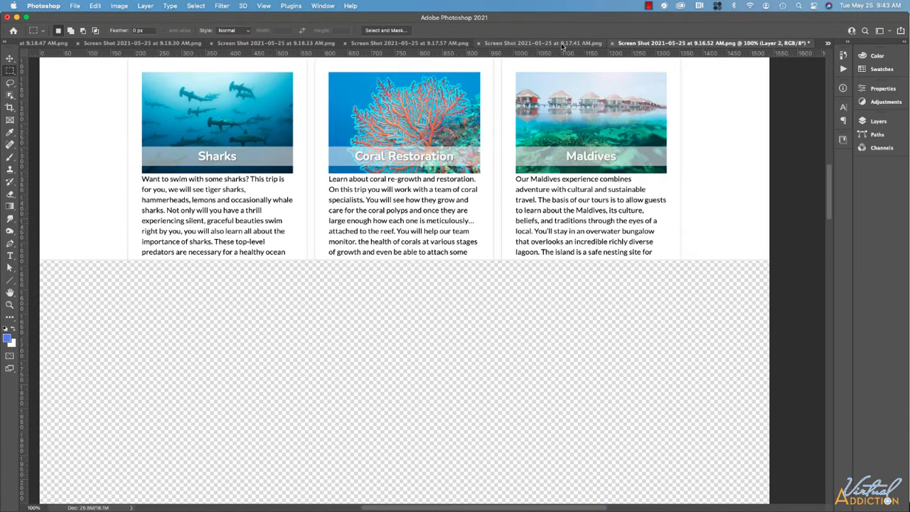
Copy the entire 9.17.41 AM Experience section screenshot and paste it into the extended 9.16.52 AM document
left_click(562, 44)
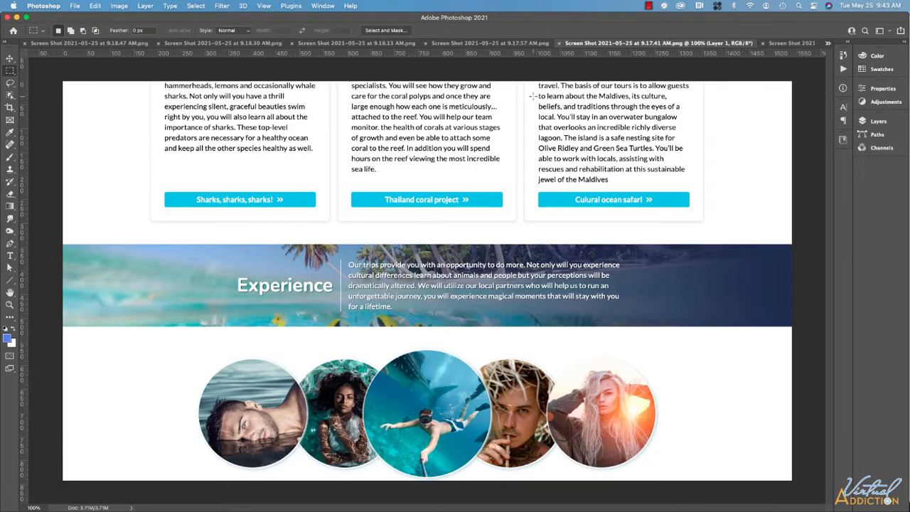
key("super+a")
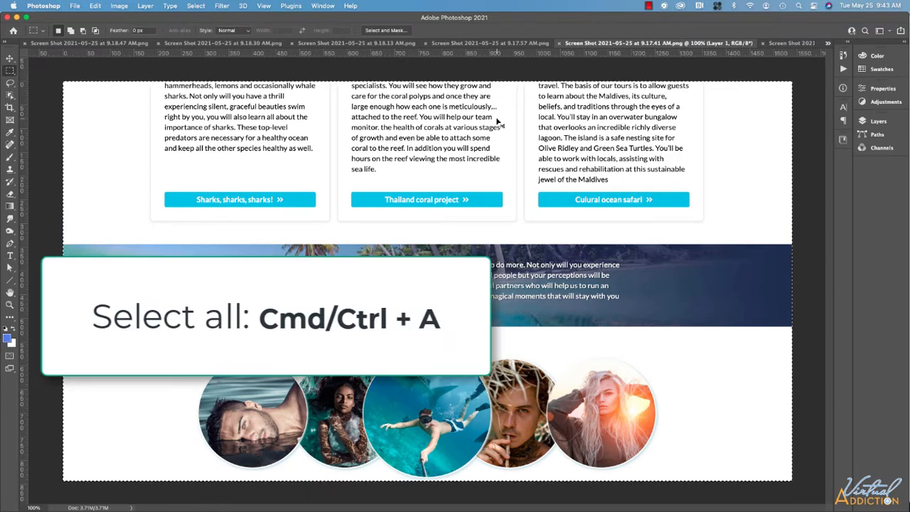
key("super+c")
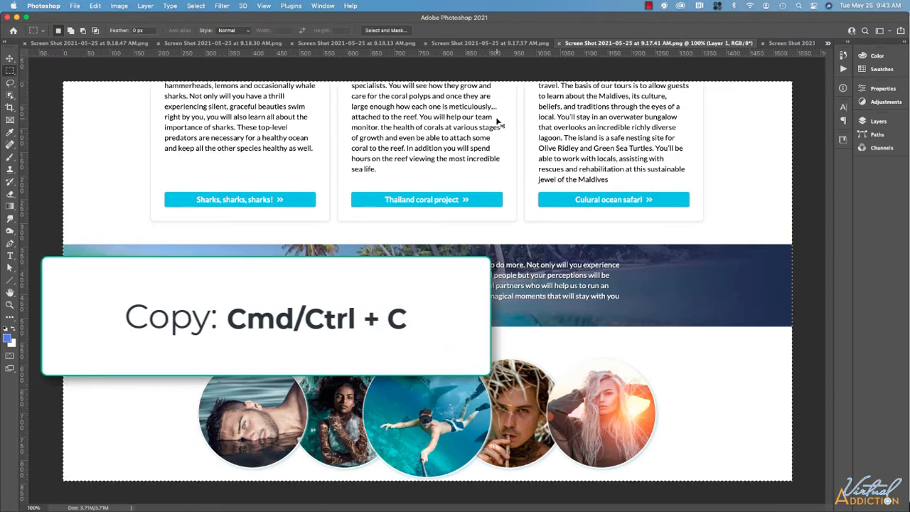
left_click(785, 45)
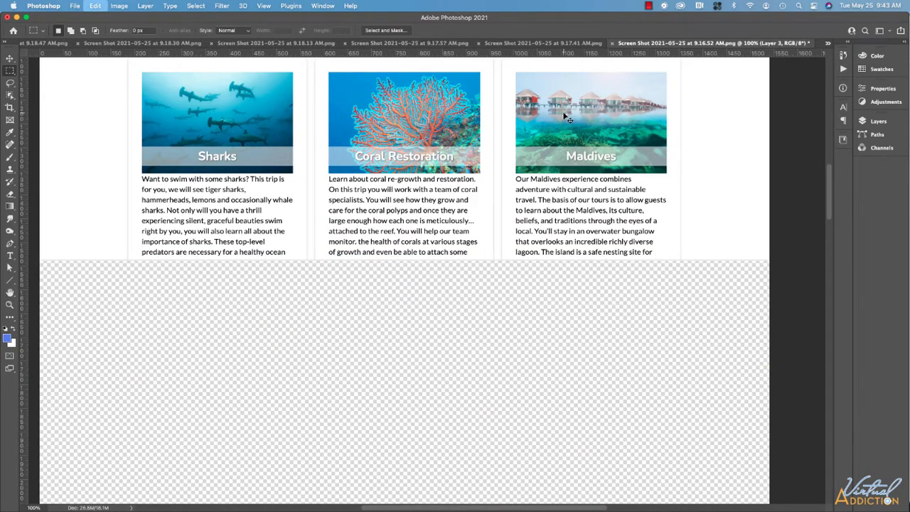
key("super+v")
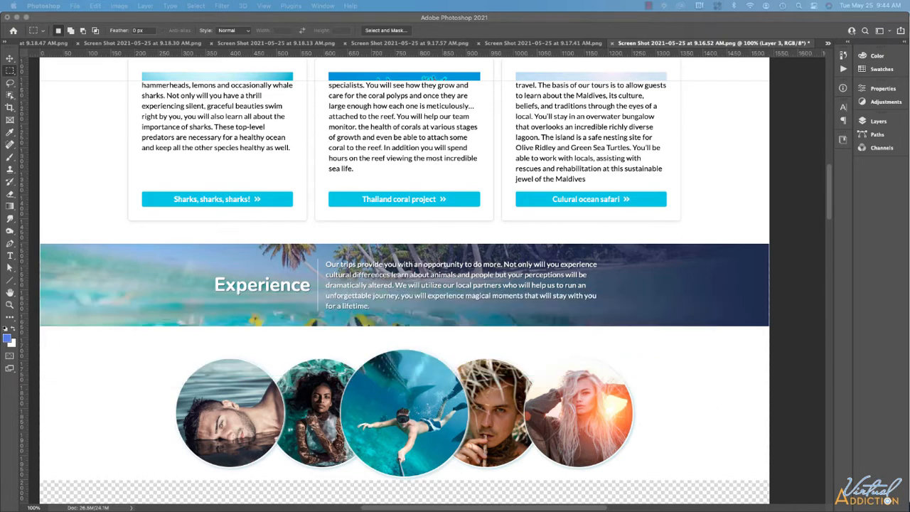
Cycle the pasted Experience section layer's blend mode through the available modes to Difference, and reset it to Normal
left_click(889, 126)
left_click(887, 125)
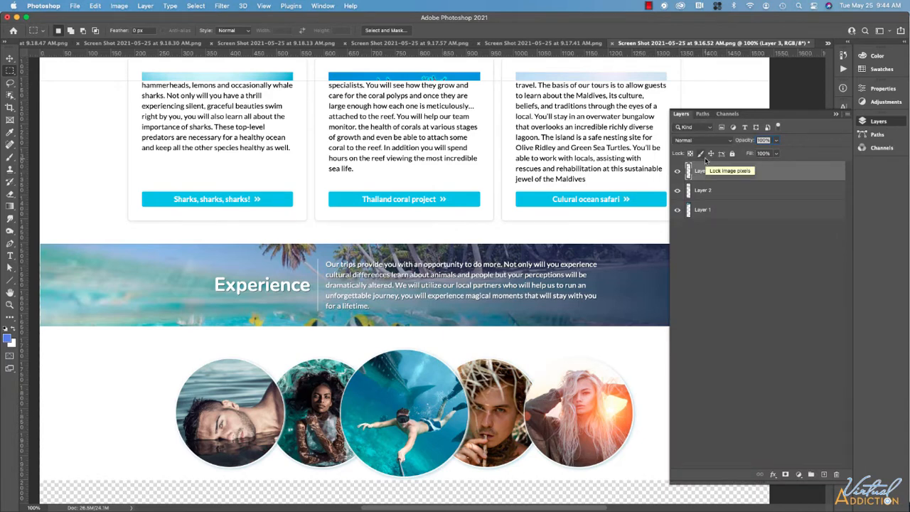
key("shift+plus")
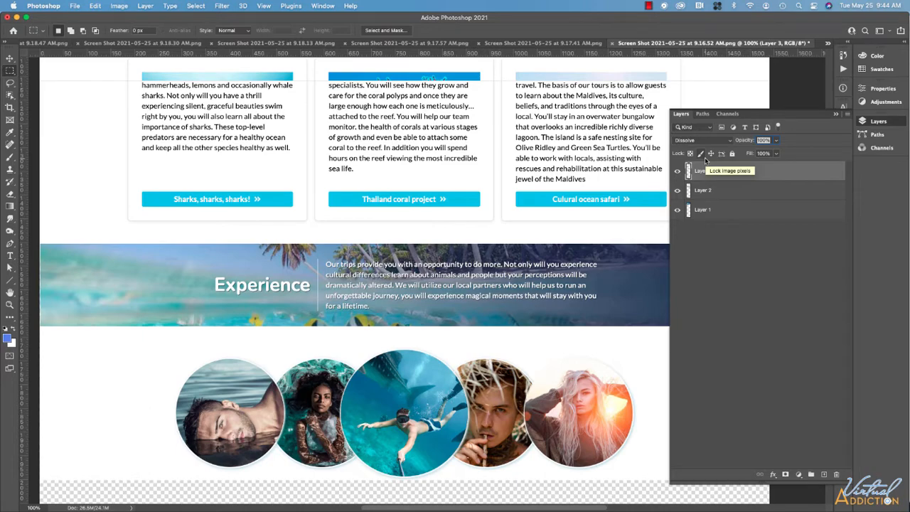
key("shift+plus")
key("shift+plus")
key("shift+plus")
key("shift+plus")
key("shift+plus")
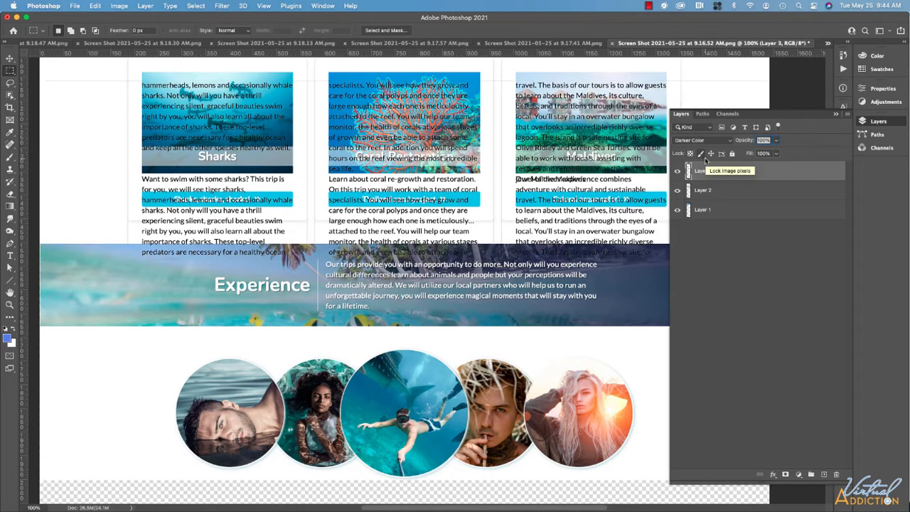
key("shift+plus")
key("shift+plus")
key("shift+plus")
key("shift+plus")
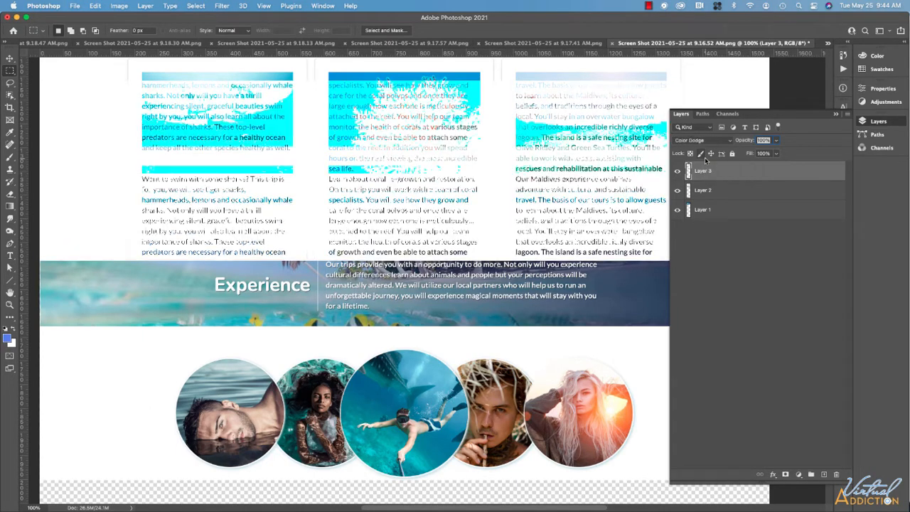
key("shift+plus")
key("shift+plus")
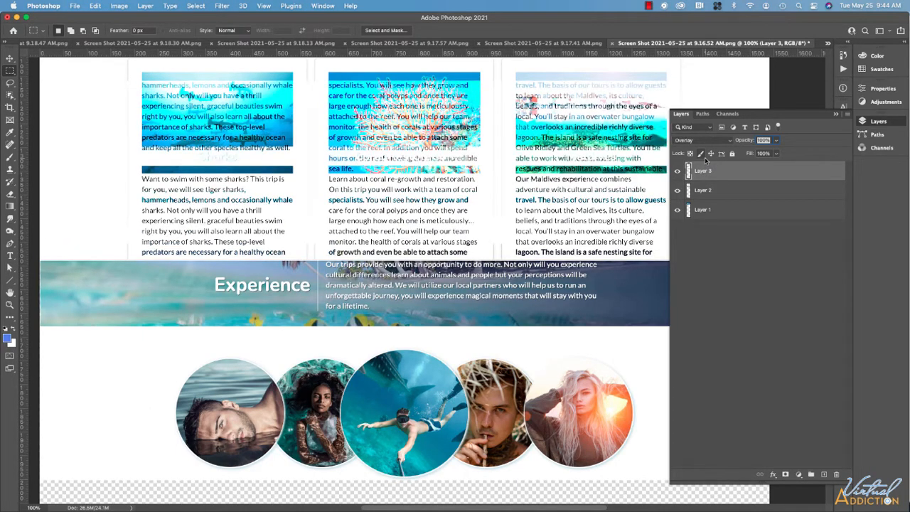
key("shift+plus")
key("shift+plus")
key("shift+minus")
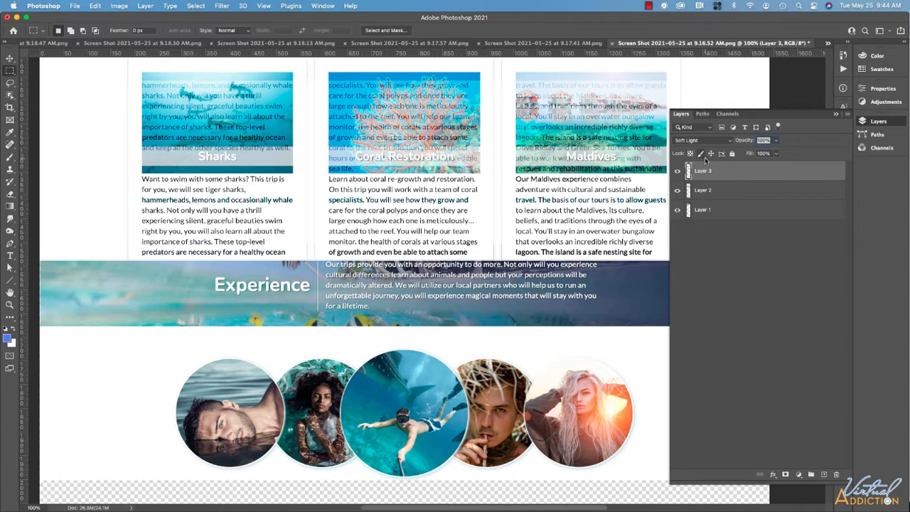
key("shift+plus")
key("shift+plus")
key("shift+plus")
key("shift+plus")
key("shift+plus")
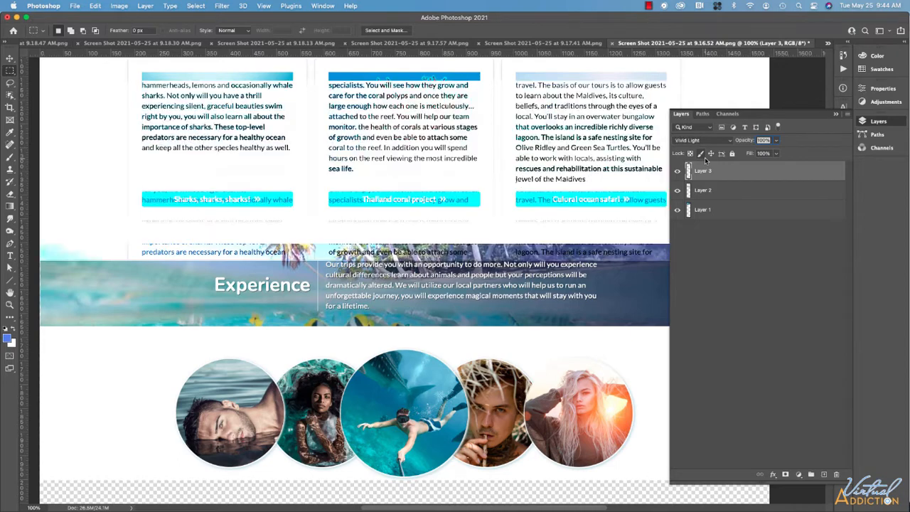
key("shift+plus")
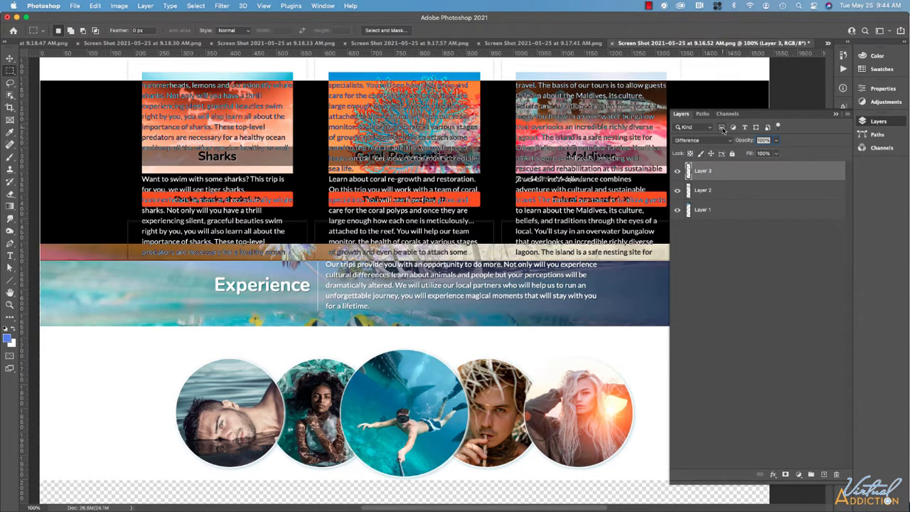
left_click(708, 143)
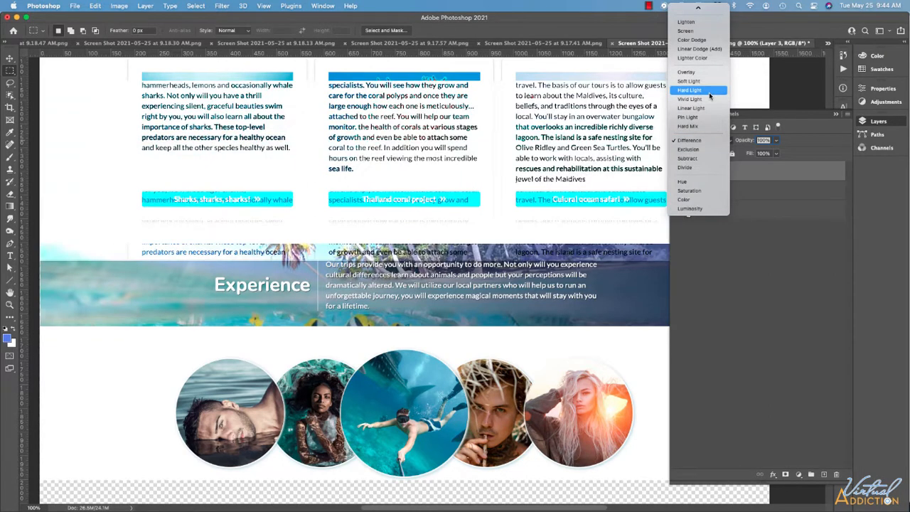
left_click(703, 12)
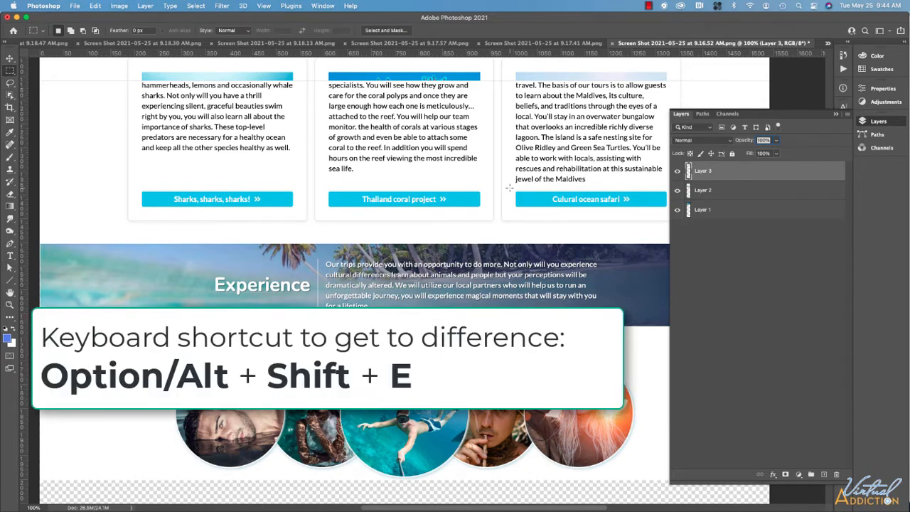
Set the Experience section layer's blend mode to Difference and move it down until its overlap with the trip card text is solid black
key("alt+shift+e")
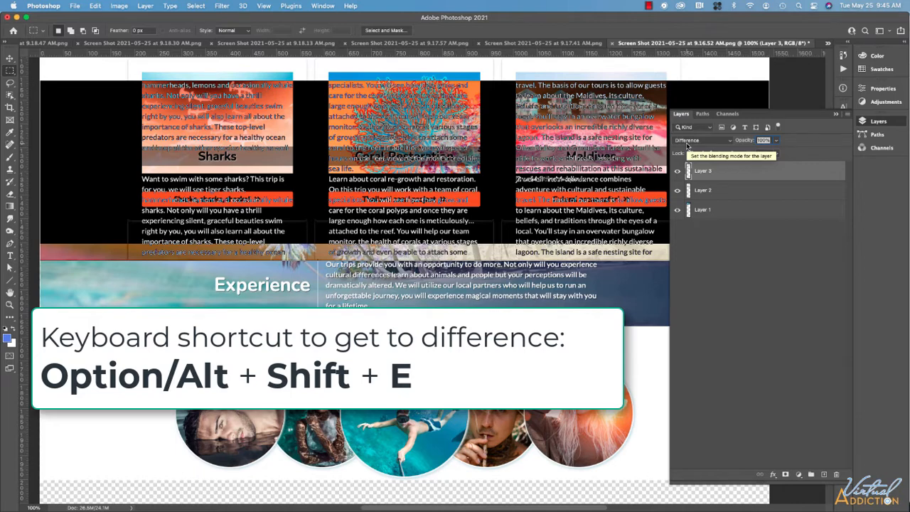
left_click(10, 57)
left_click_drag(232, 134, 208, 327)
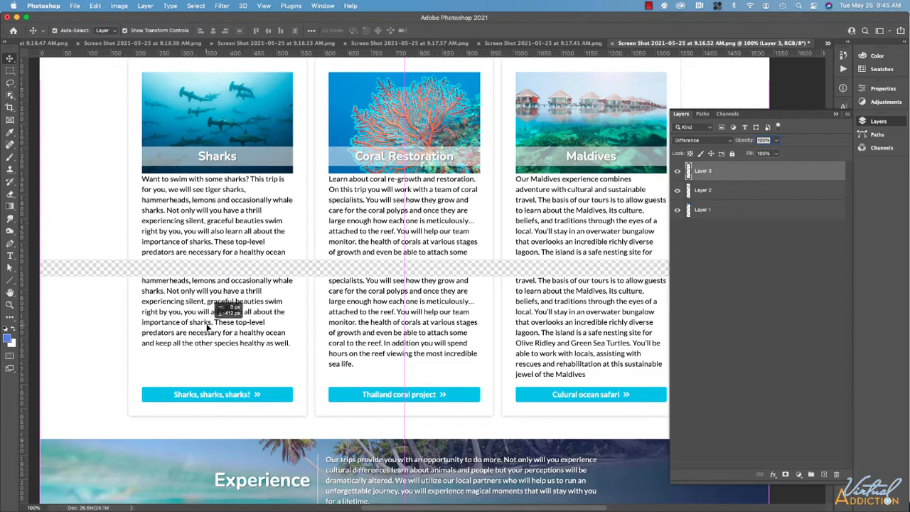
left_click_drag(209, 326, 213, 242)
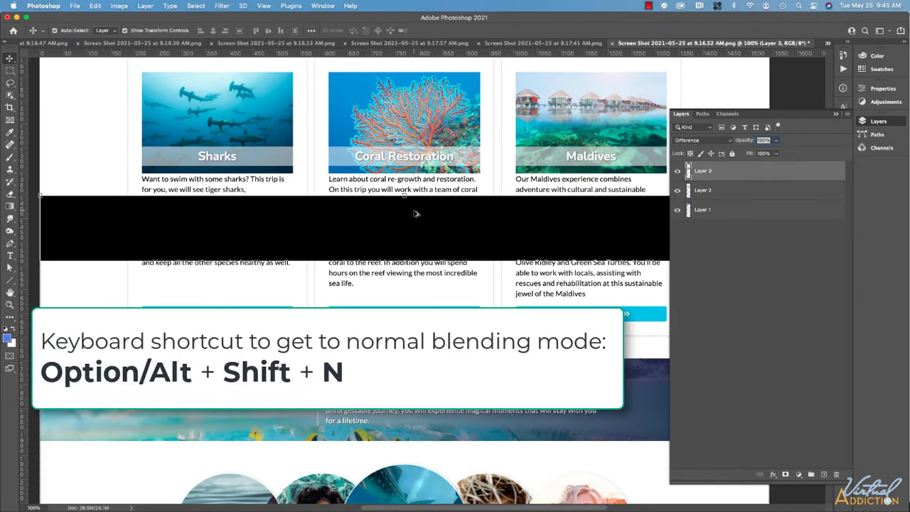
Reset the Experience section layer to Normal blending, clear the seam line across the trip card text, and deselect
key("alt+shift+n")
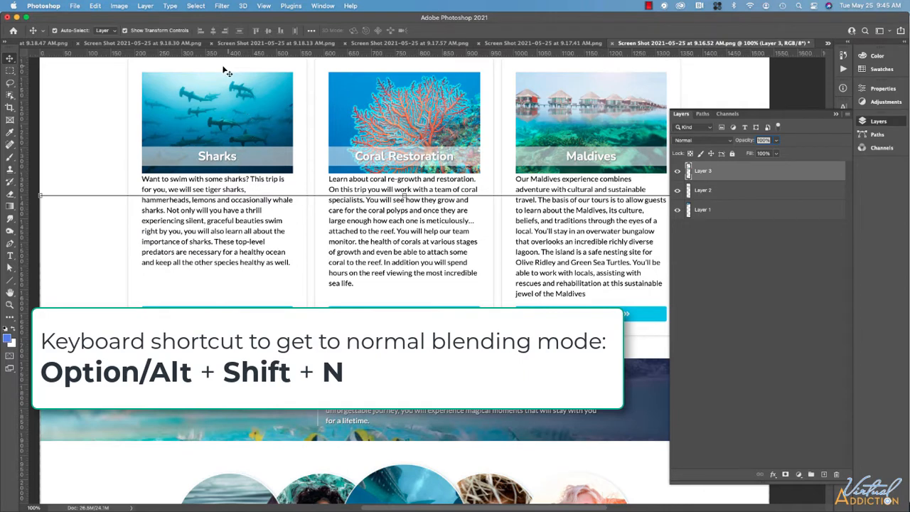
left_click(10, 71)
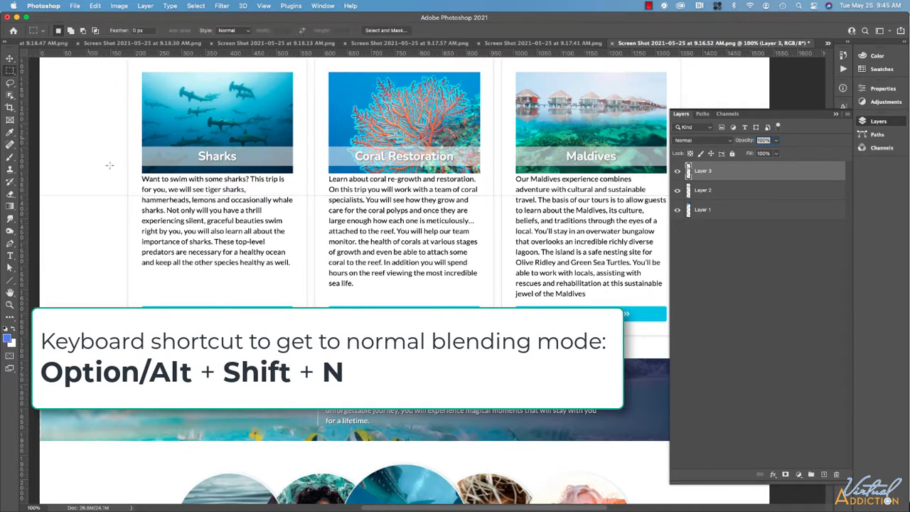
left_click_drag(39, 189, 790, 206)
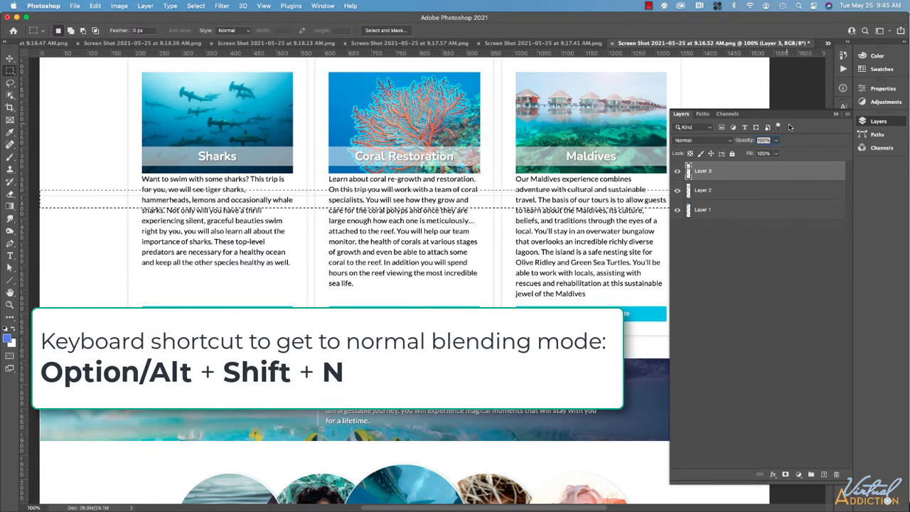
left_click(836, 114)
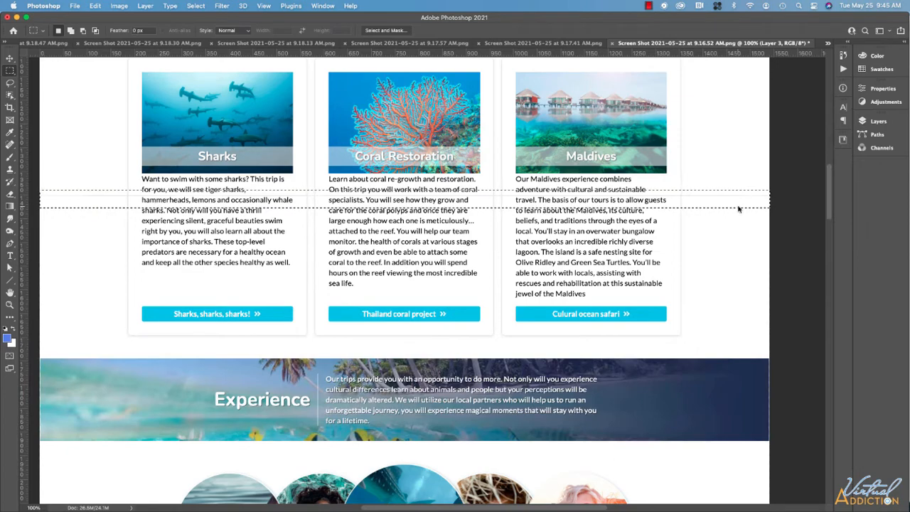
left_click(687, 239)
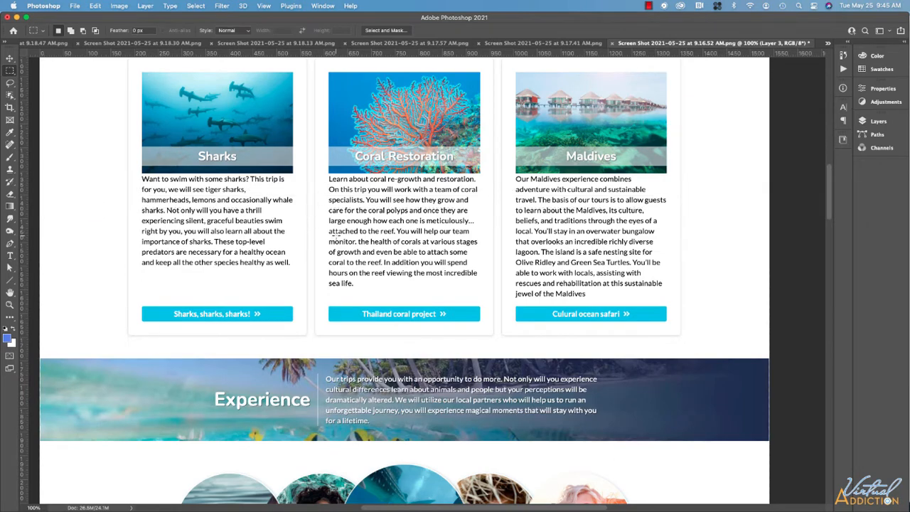
Close the already pasted 9.17.41 AM screenshot document
scroll(406, 277, "down", 10)
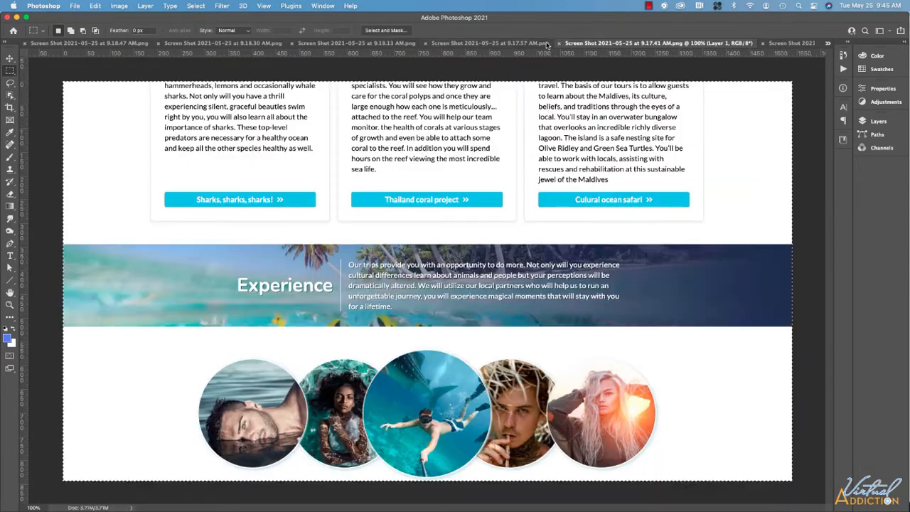
left_click(562, 43)
left_click(559, 44)
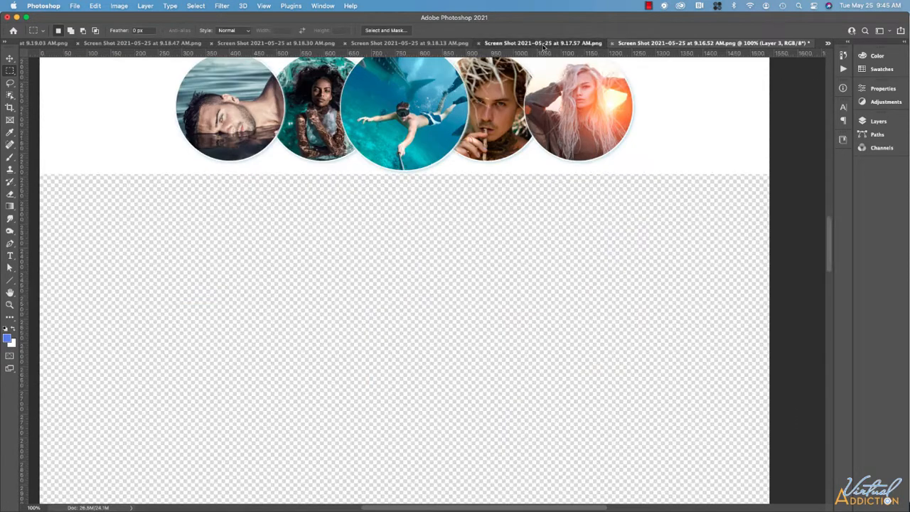
Copy the entire 9.17.57 AM Education section screenshot and paste it into the 9.16.52 AM document as a Difference layer
left_click(661, 43)
left_click(777, 43)
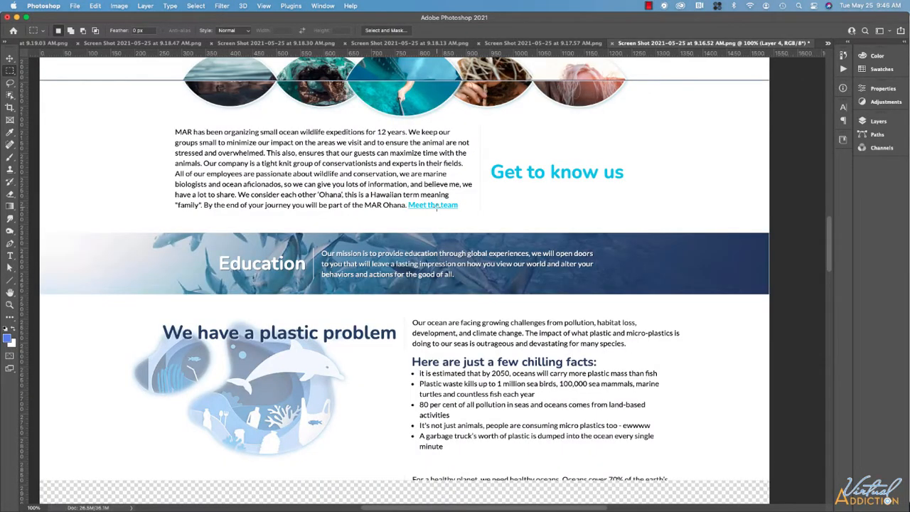
key("super+v")
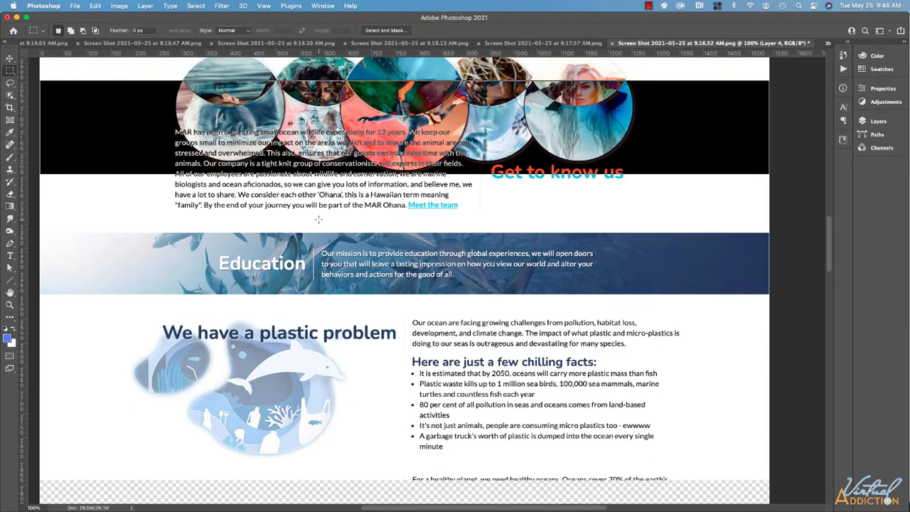
Move the Education section layer down until its overlap with the circular portraits is solid black
key("v")
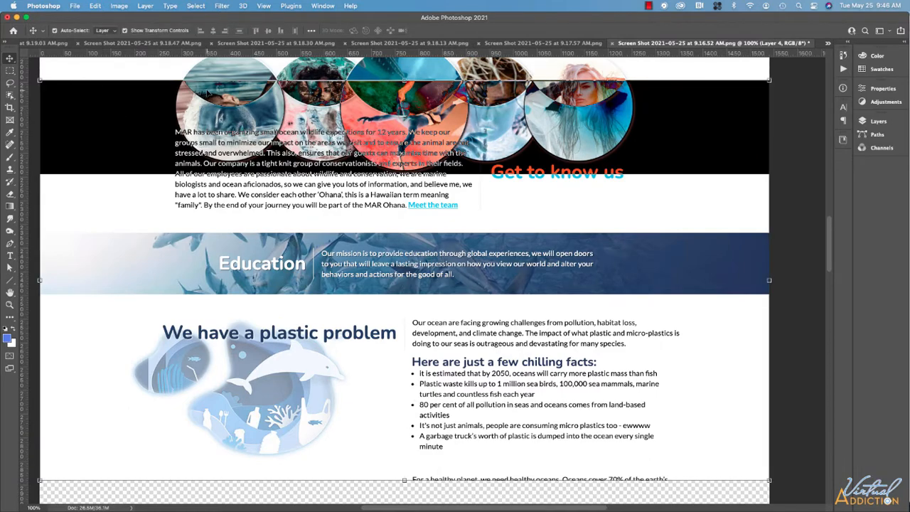
key("shift+Down")
key("shift+Down")
key("shift+Down")
key("shift+Down")
key("shift+Down")
key("shift+Down")
key("shift+Down")
key("shift+Down")
key("shift+Down")
key("shift+Down")
key("shift+Down")
key("shift+Down")
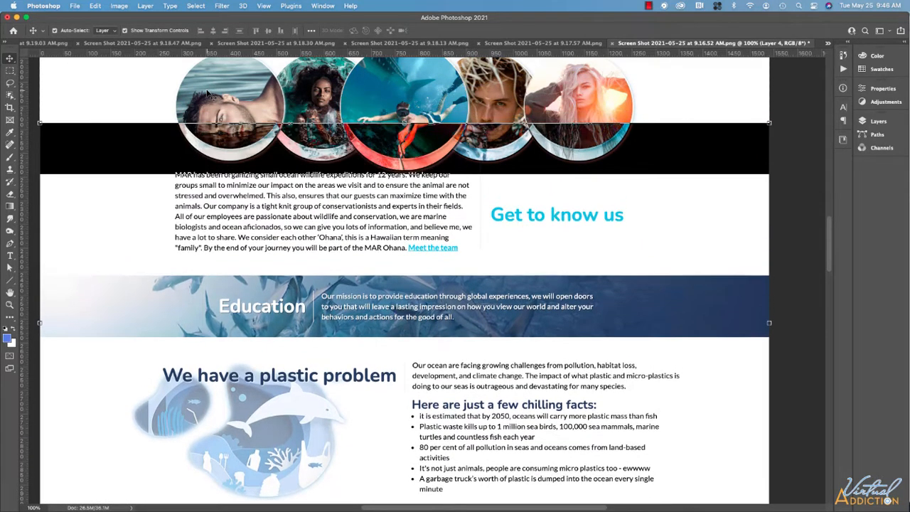
key("shift+Down")
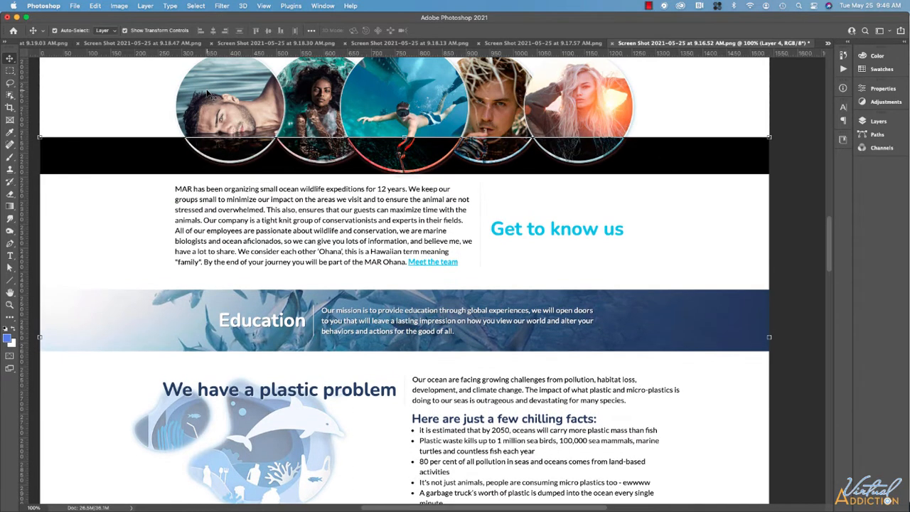
key("Up")
key("Up")
key("Up")
key("Up")
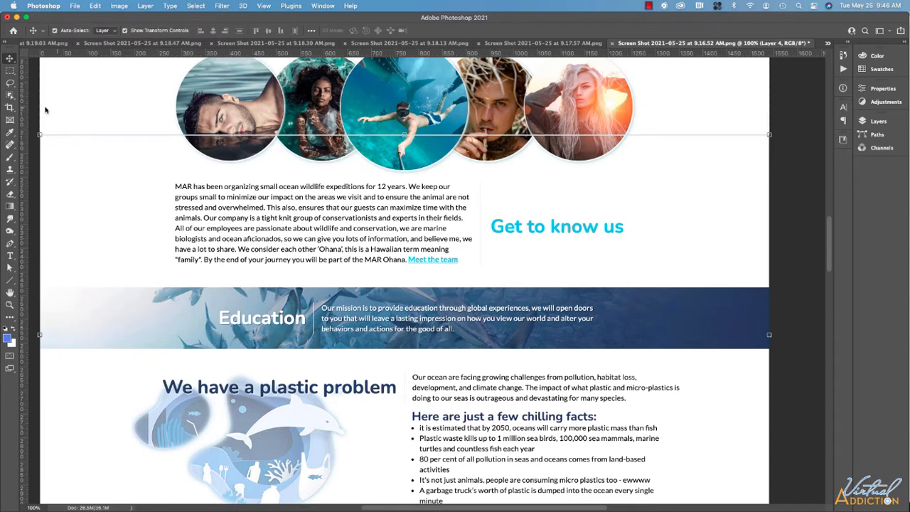
Clear the seam line running across the circular portraits on the Education section layer and deselect
left_click(10, 70)
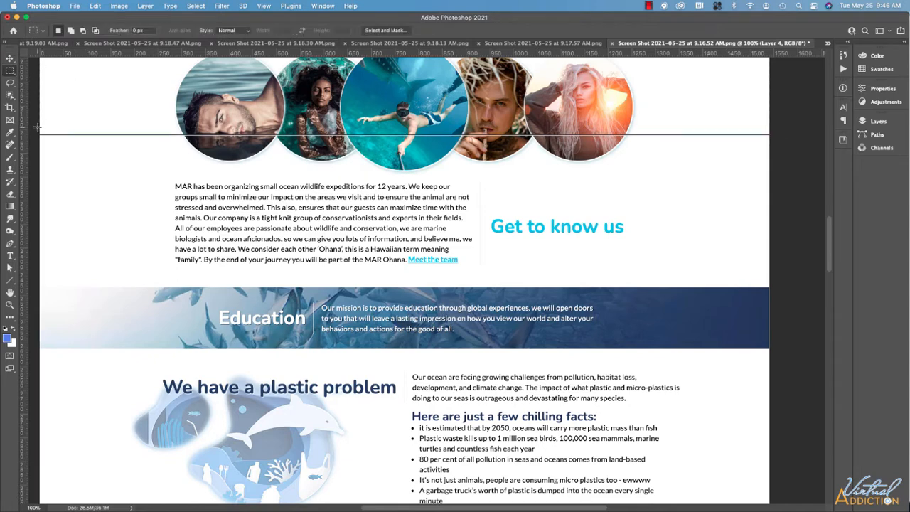
left_click_drag(40, 128, 800, 138)
left_click(636, 108)
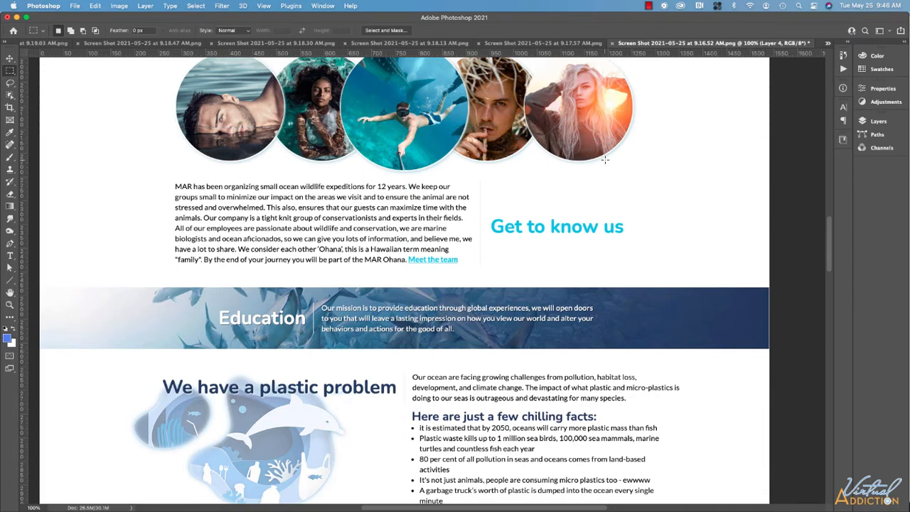
Paste the 9.18.13 AM Take action section into the 9.16.52 AM document as a Difference layer and move it down until the overlap is black
scroll(557, 222, "down", 10)
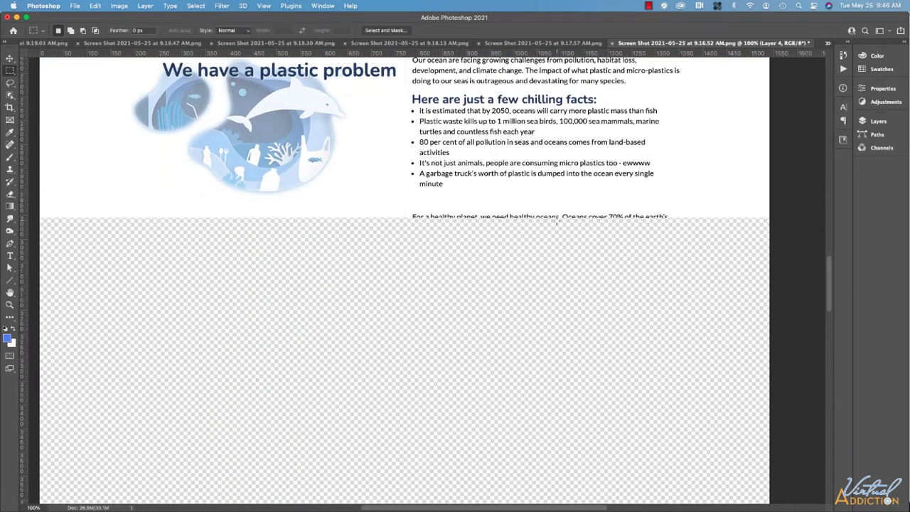
key("super+v")
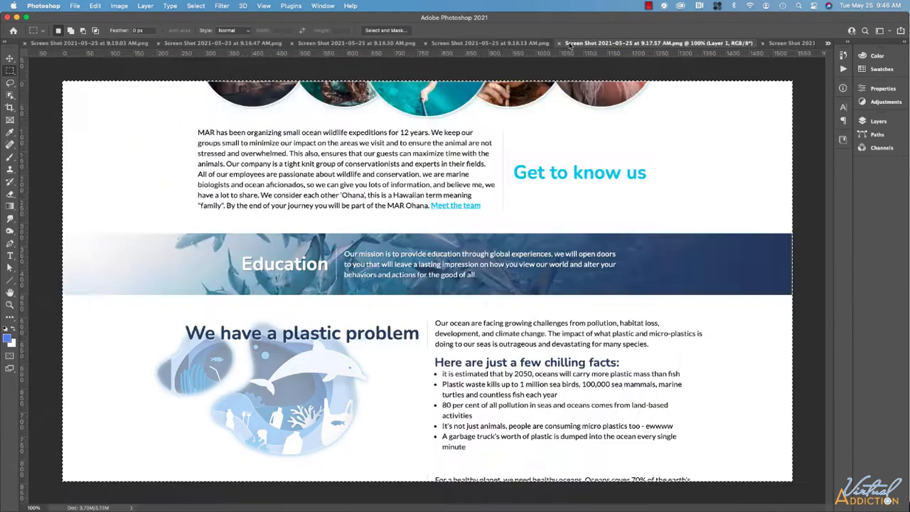
key("v")
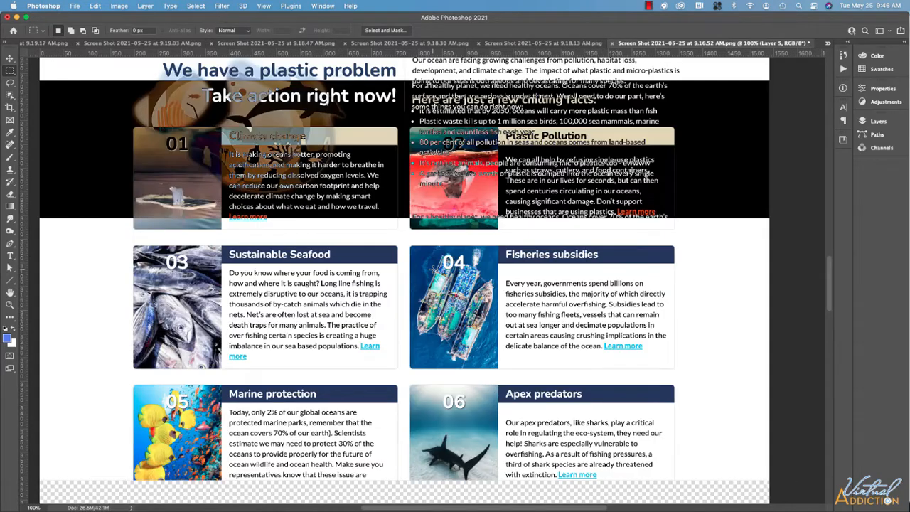
left_click_drag(434, 138, 433, 267)
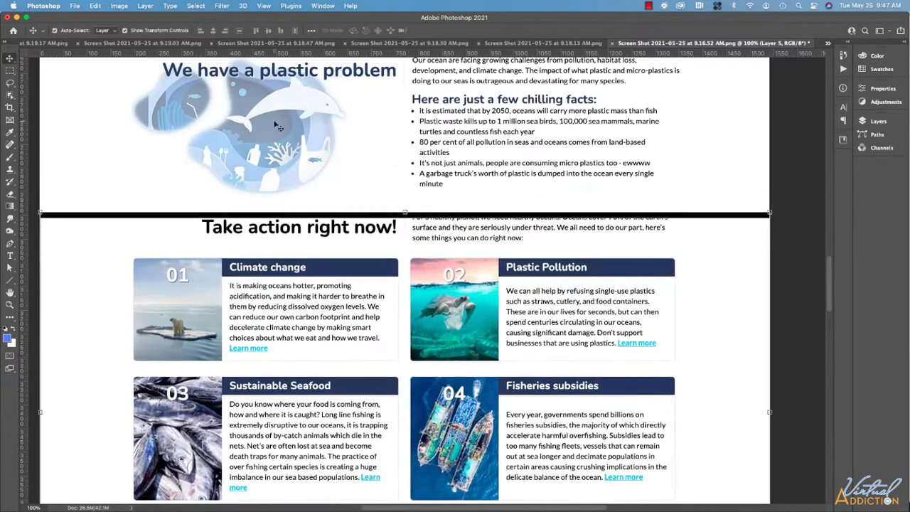
Close the already pasted 9.18.13 AM document and copy the entire 9.18.30 AM Conservation section screenshot
key("m")
left_click(561, 44)
left_click(560, 44)
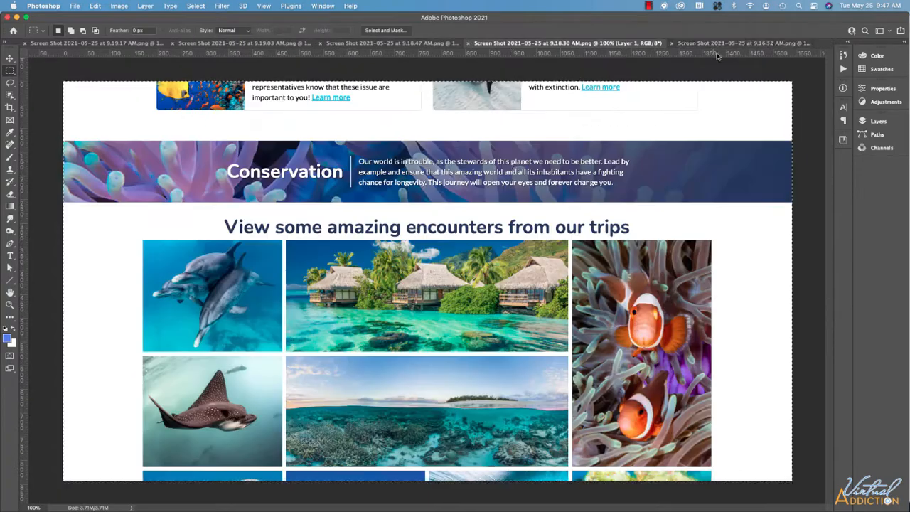
Paste the Conservation section into the 9.16.52 AM document in Difference mode and align it until its overlap with the marine cards is solid black
key("super+v")
scroll(404, 284, "up", 1)
left_click(10, 59)
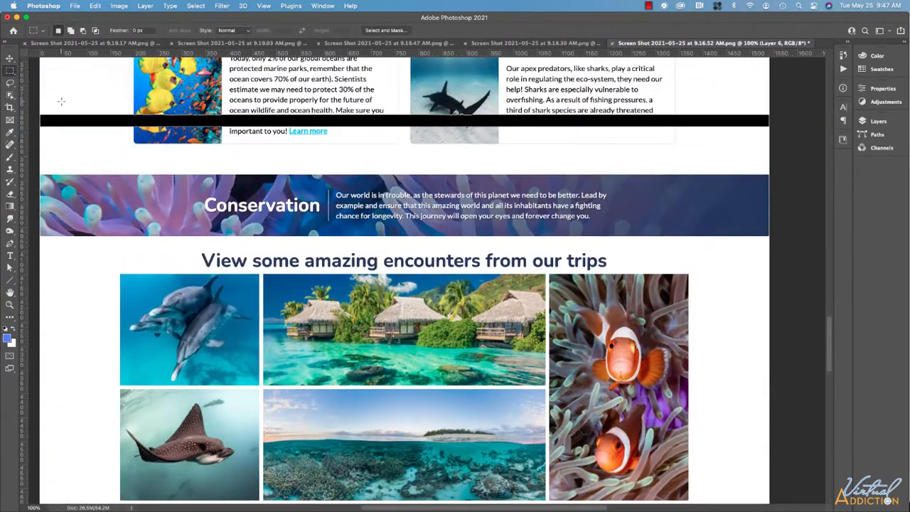
key("Up")
Close the already pasted 9.18.30 AM document and copy the entire 9.18.47 AM photo gallery screenshot
key("m")
left_click(470, 43)
key("super+a")
key("super+c")
left_click(470, 44)
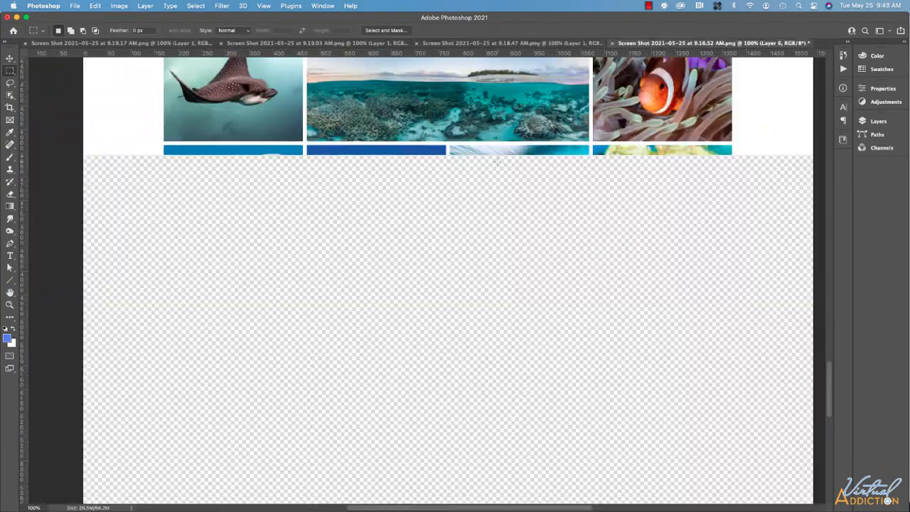
Paste the 9.18.47 AM gallery section below the manta ray photo row and align it in Difference mode until the overlap is solid black
key("v")
key("super+v")
key("shift+Down")
key("shift+Down")
key("shift+Down")
key("shift+Down")
key("shift+Down")
key("shift+Down")
key("shift+Down")
key("shift+Down")
key("shift+Down")
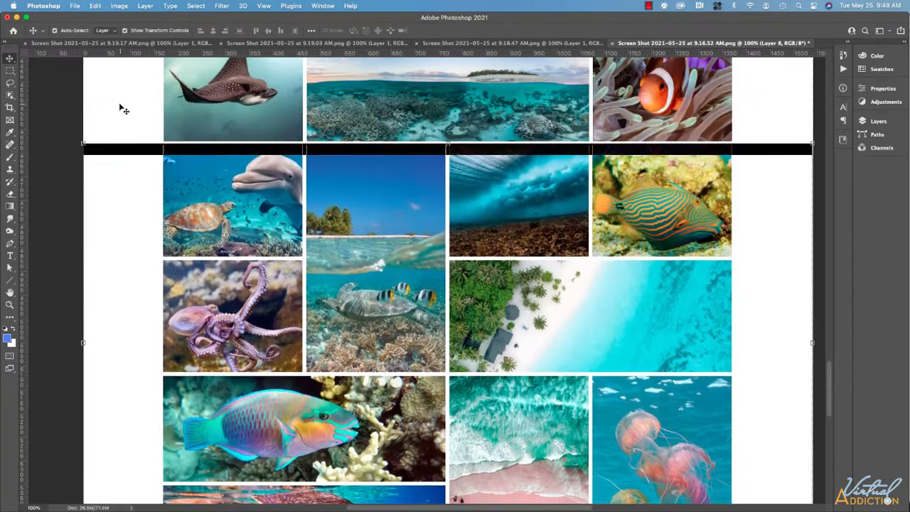
key("Up")
key("Up")
key("Up")
key("Up")
key("Up")
key("Up")
key("m")
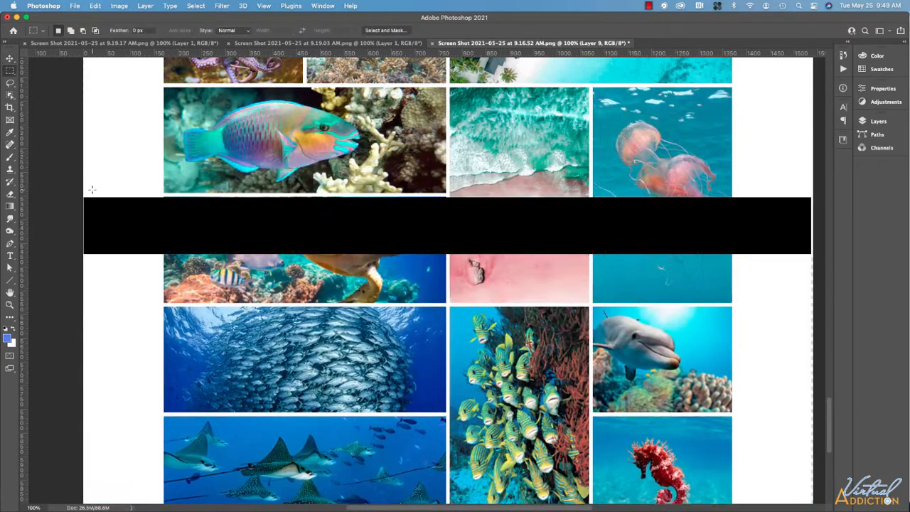
Extend the 9.16.52 AM document's canvas downward to a height of 7000 pixels, anchored at the top centre
scroll(92, 190, "down", 5)
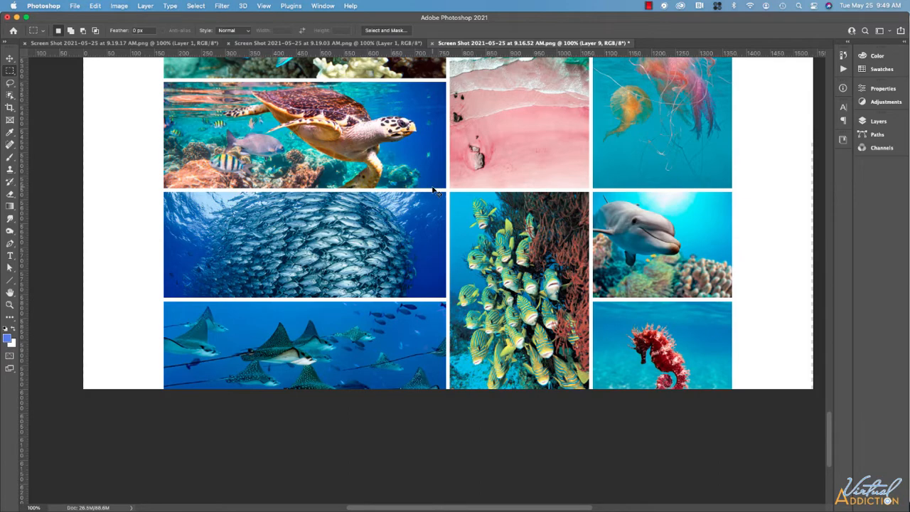
key("super+minus")
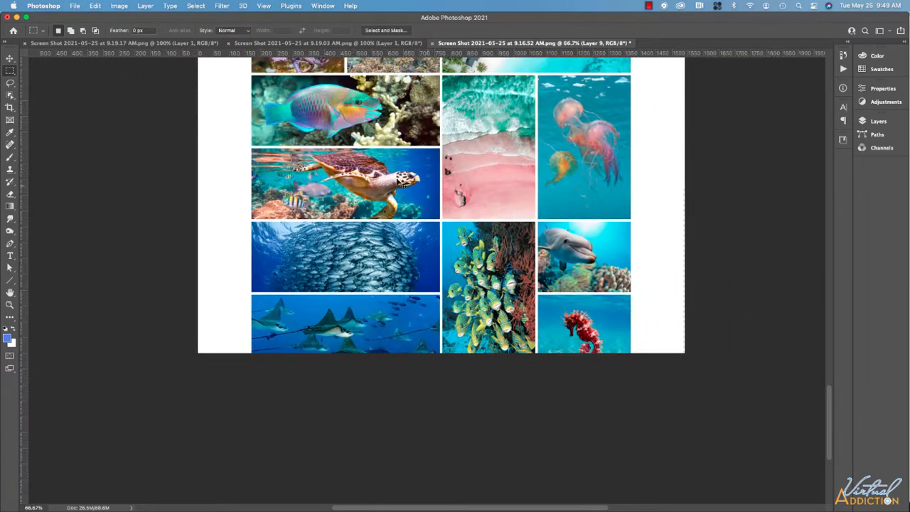
left_click(119, 6)
left_click(125, 86)
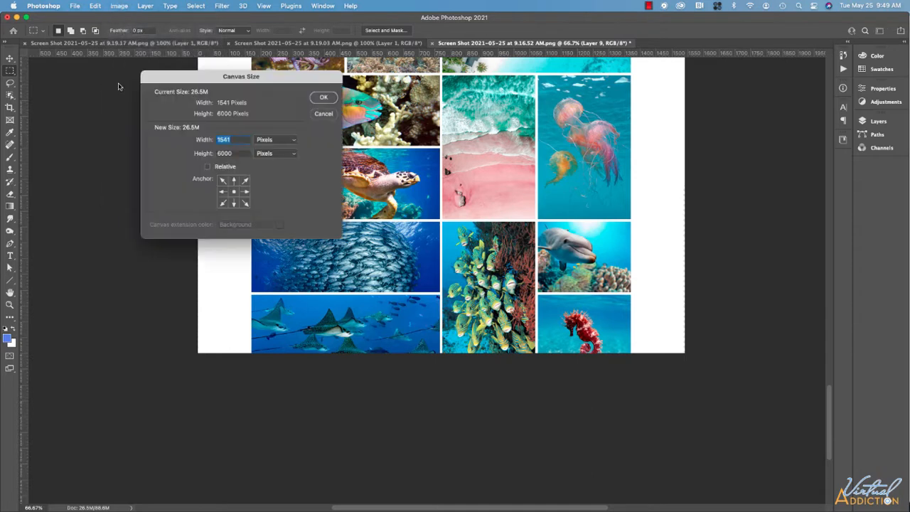
left_click(234, 181)
double_click(238, 153)
type("7")
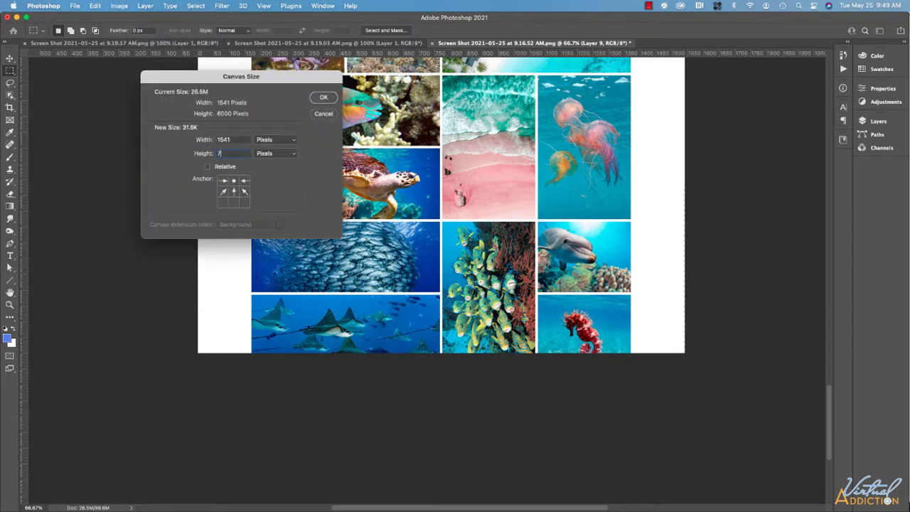
type("000")
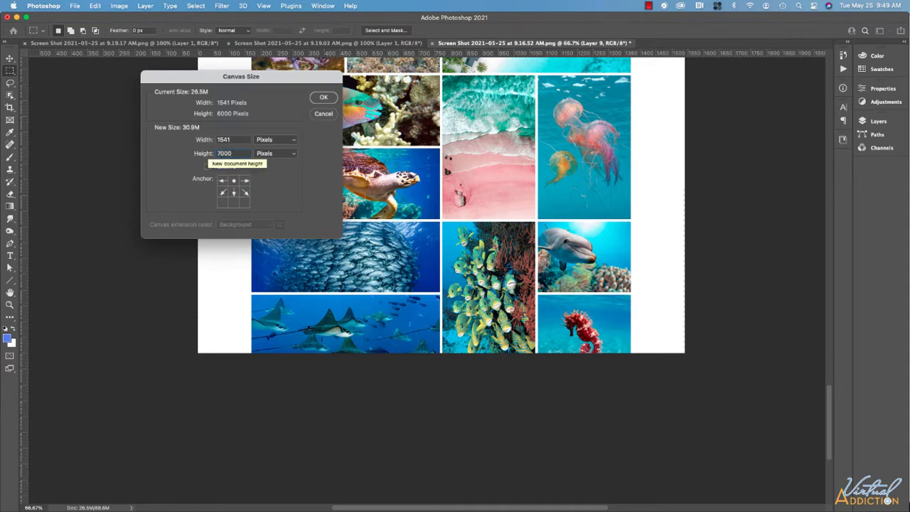
key("Return")
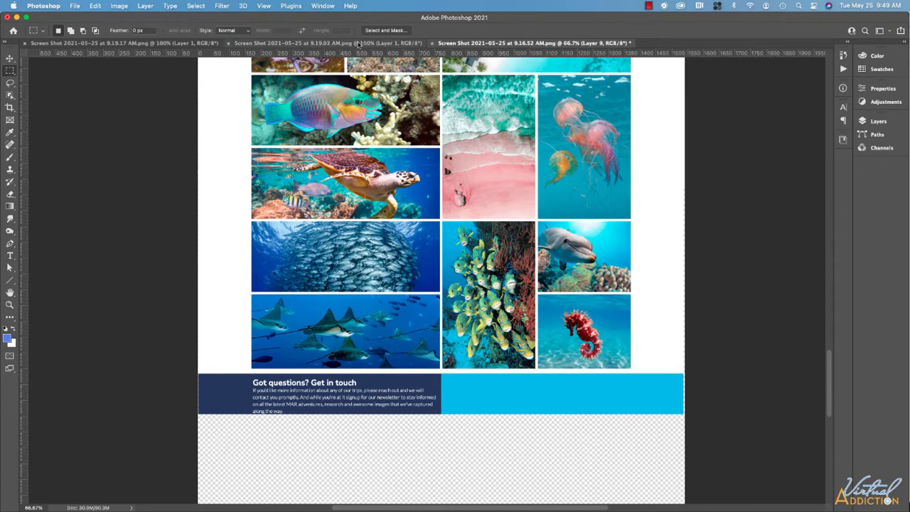
Close the already pasted 9.19.03 AM screenshot document
left_click(257, 45)
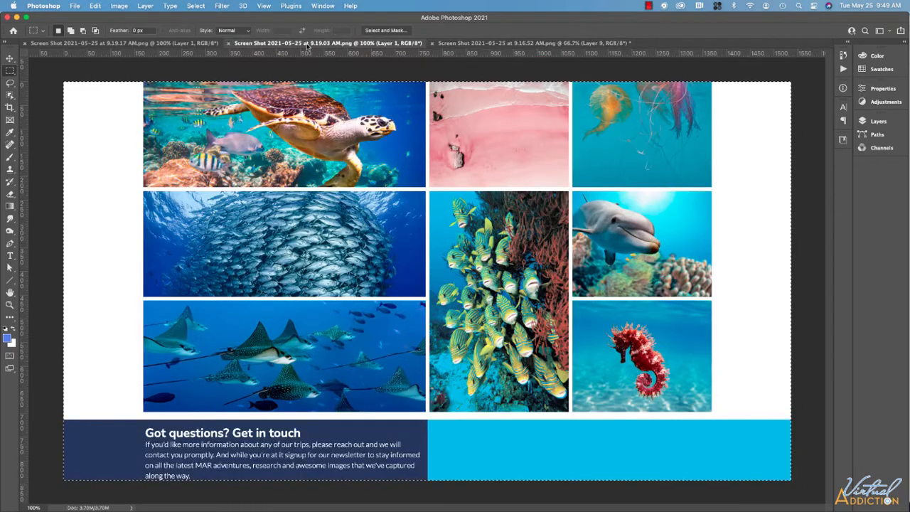
left_click(229, 43)
left_click(200, 45)
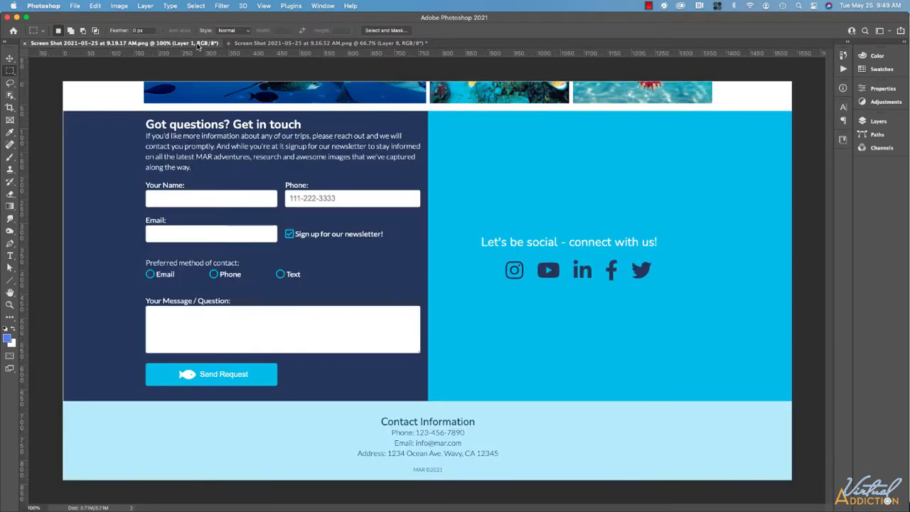
Copy the entire 9.19.17 AM contact form and footer screenshot, paste it into the 9.16.52 AM document, and set its blend mode to Difference
key("super+a")
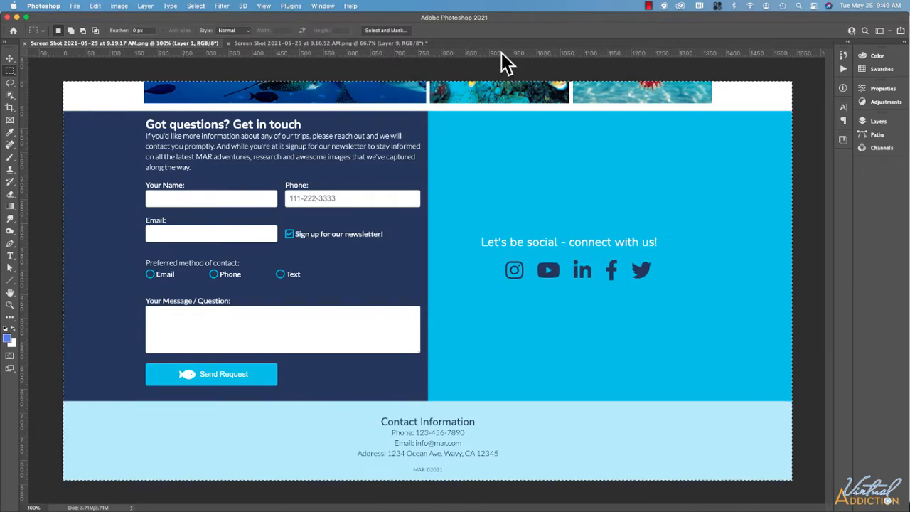
left_click(334, 43)
key("super+v")
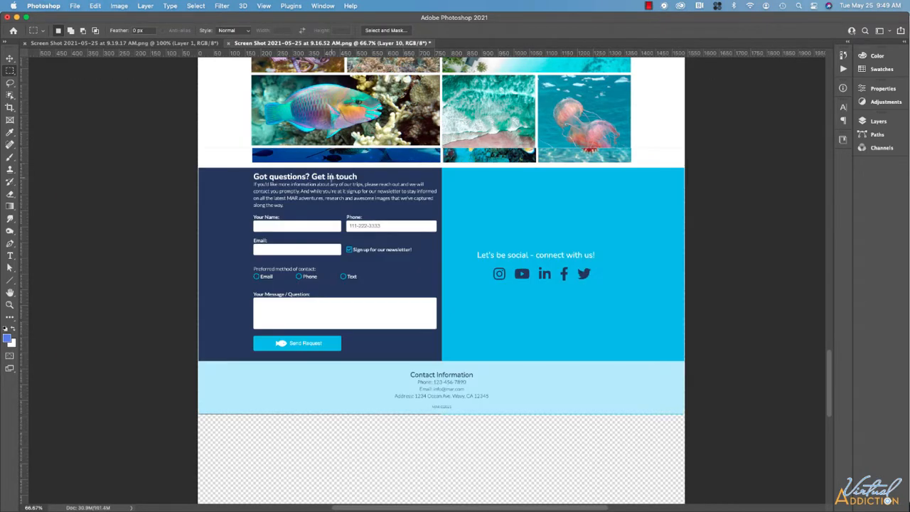
key("shift+alt+e")
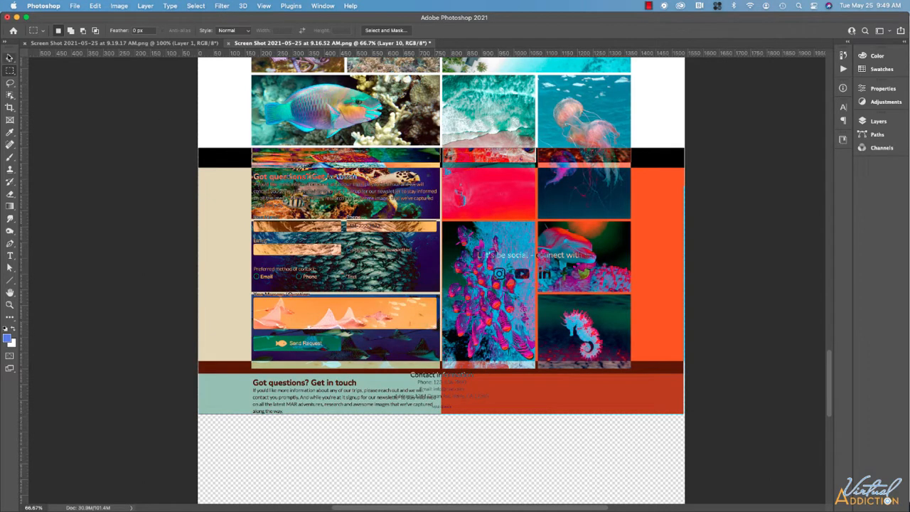
Move the contact form section below the gallery, nudge it until the Difference overlap is solid black, and restore Normal blending
left_click(10, 58)
left_click_drag(466, 283, 462, 489)
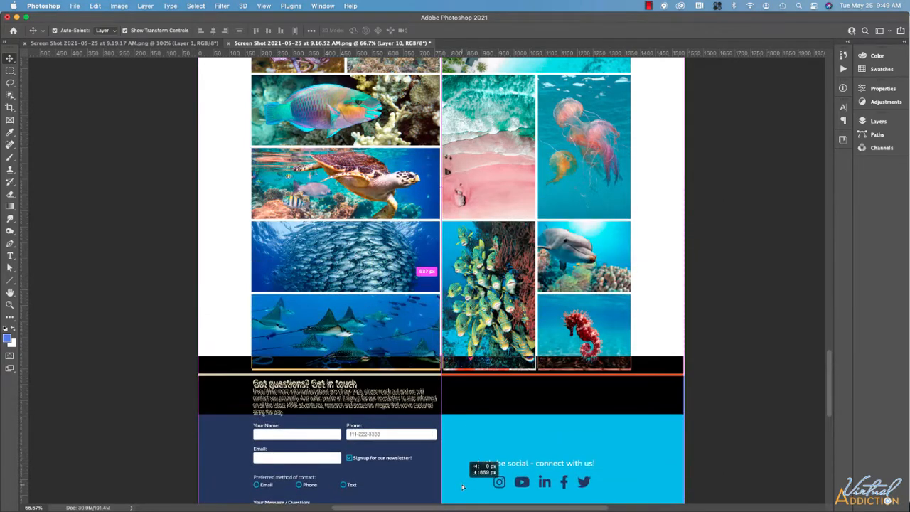
scroll(434, 364, "down", 5)
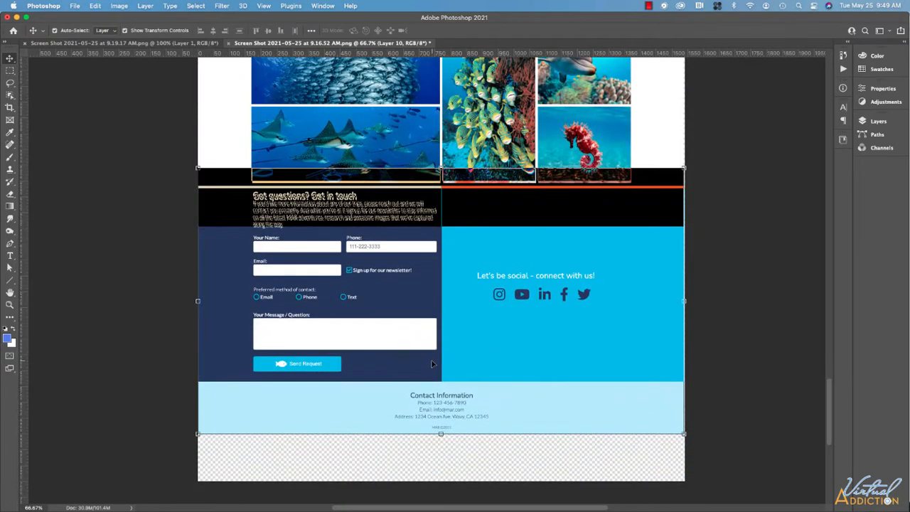
key("Up")
key("Up")
key("Up")
key("Up")
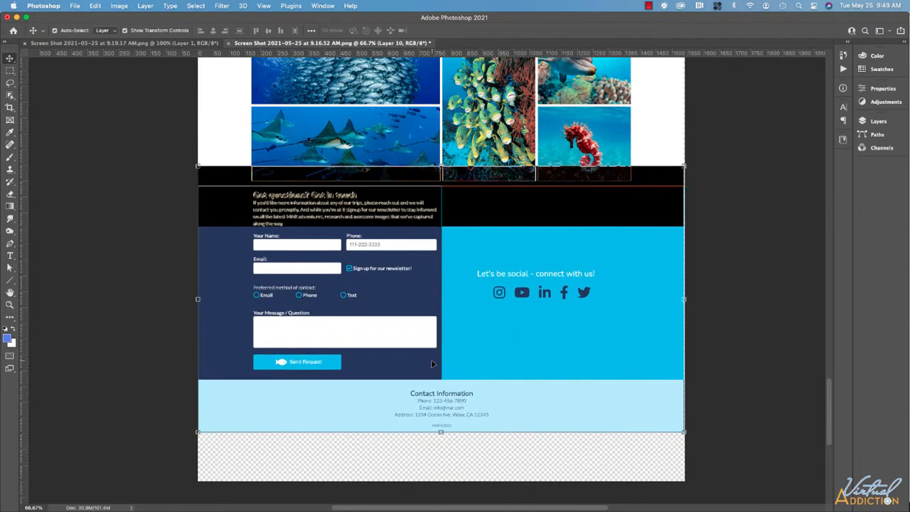
key("Up")
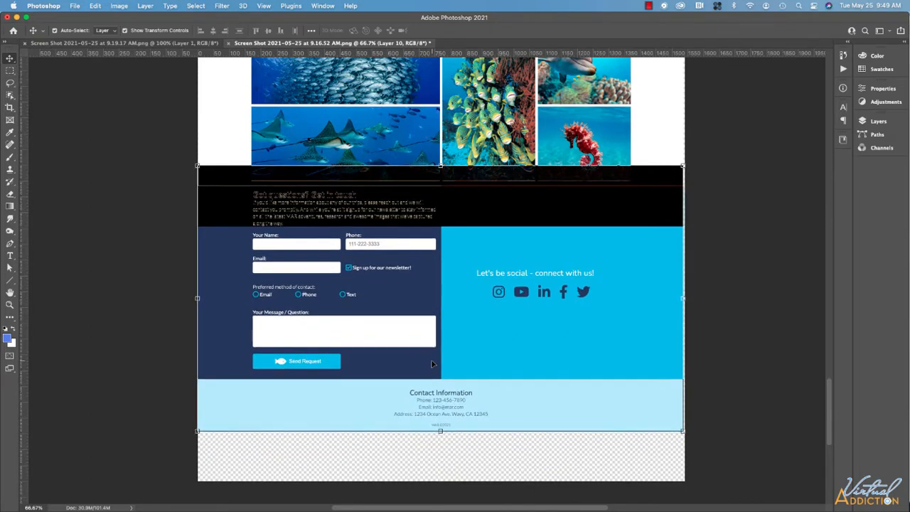
key("Left")
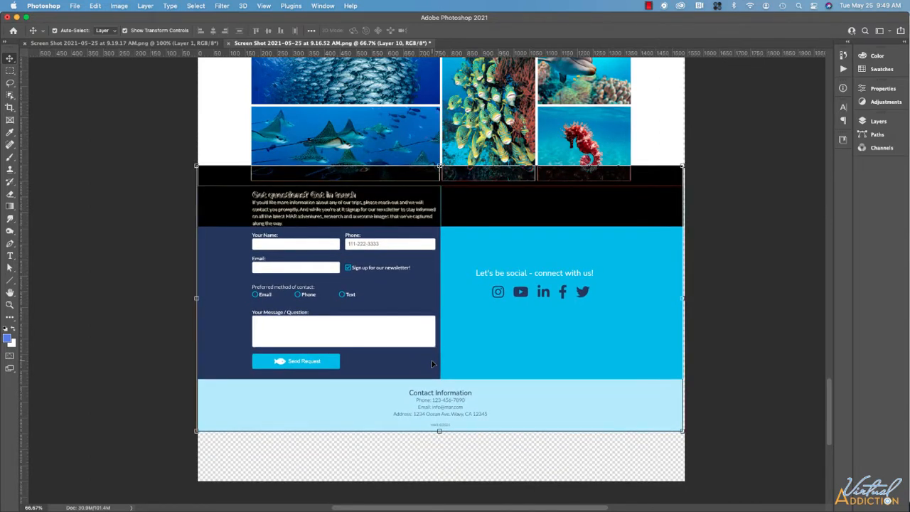
key("Right")
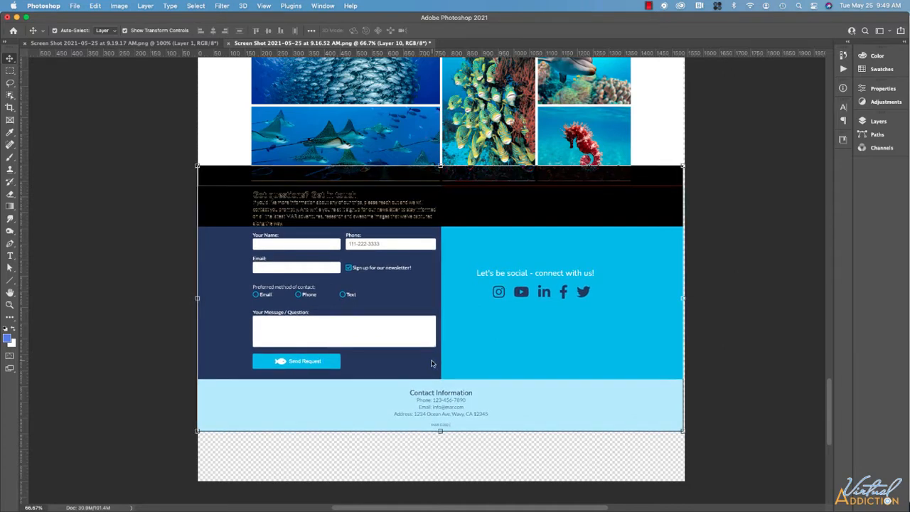
key("Down")
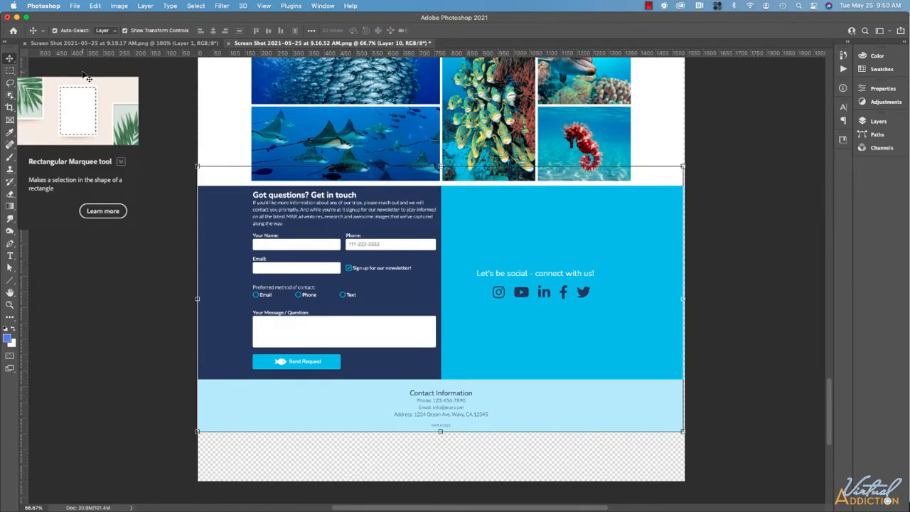
Erase the thin line along the top edge of the pasted contact form section across the last gallery row
left_click(9, 71)
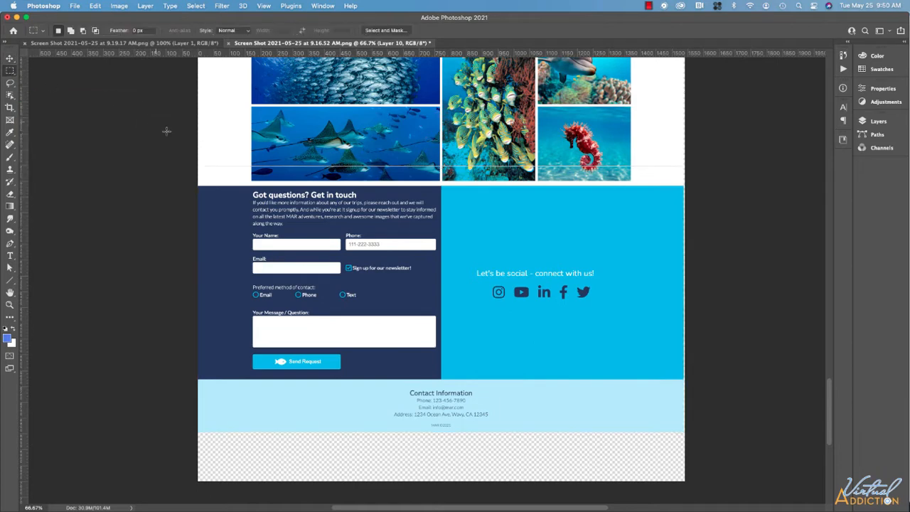
left_click_drag(185, 154, 702, 174)
left_click(704, 240)
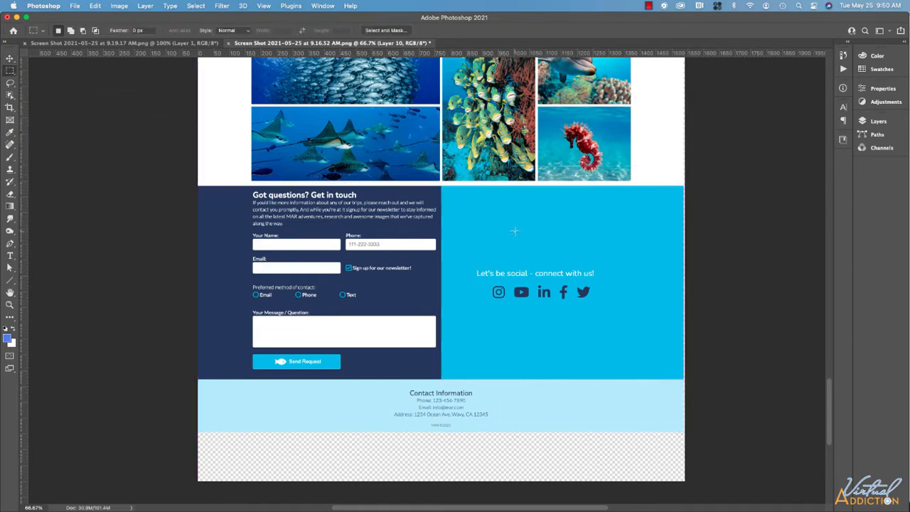
Crop away the empty canvas below the footer and trim the right and left page edges slightly inward
left_click(10, 107)
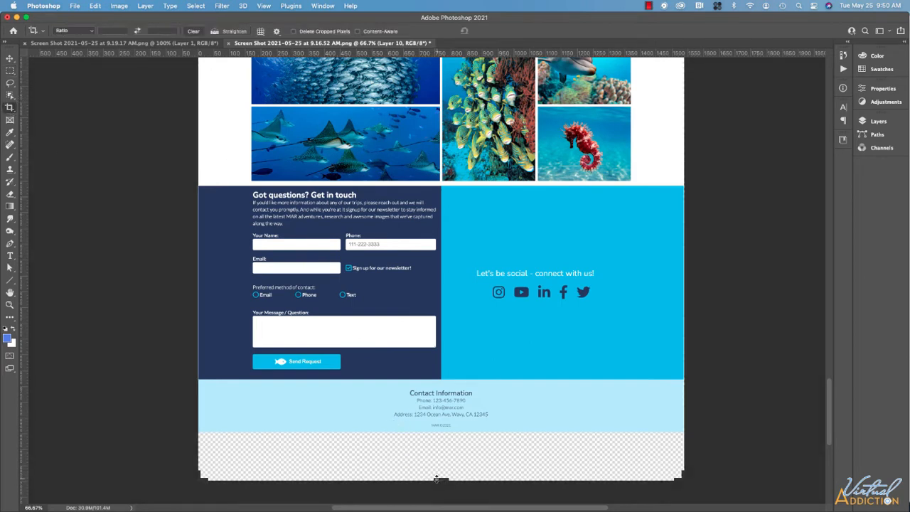
left_click_drag(436, 479, 441, 450)
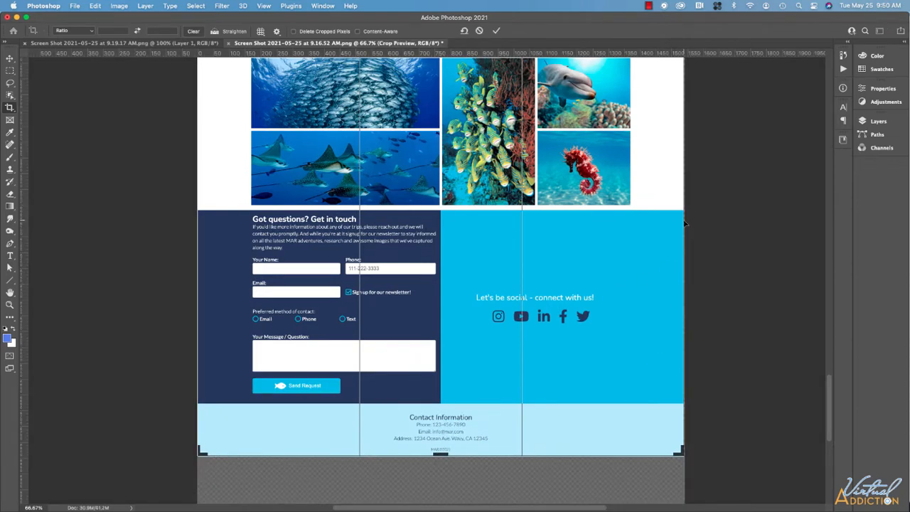
scroll(695, 233, "up", 15)
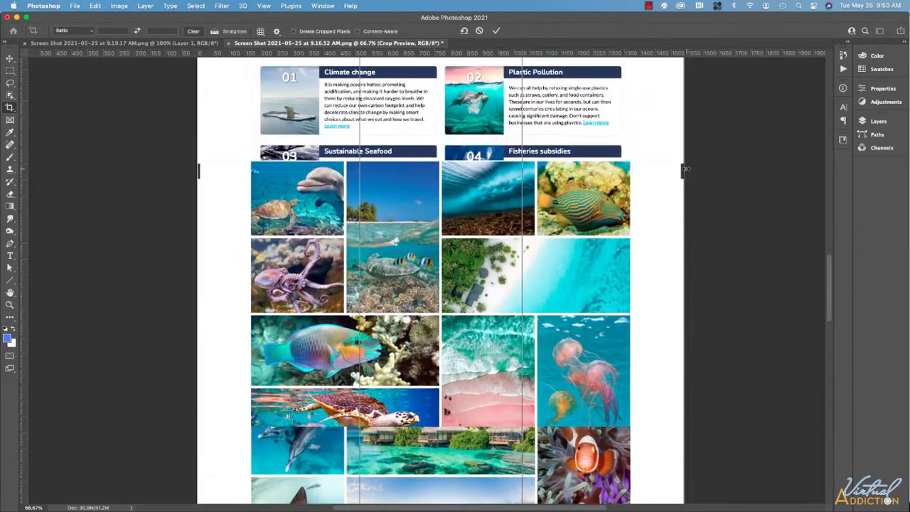
left_click_drag(683, 171, 681, 171)
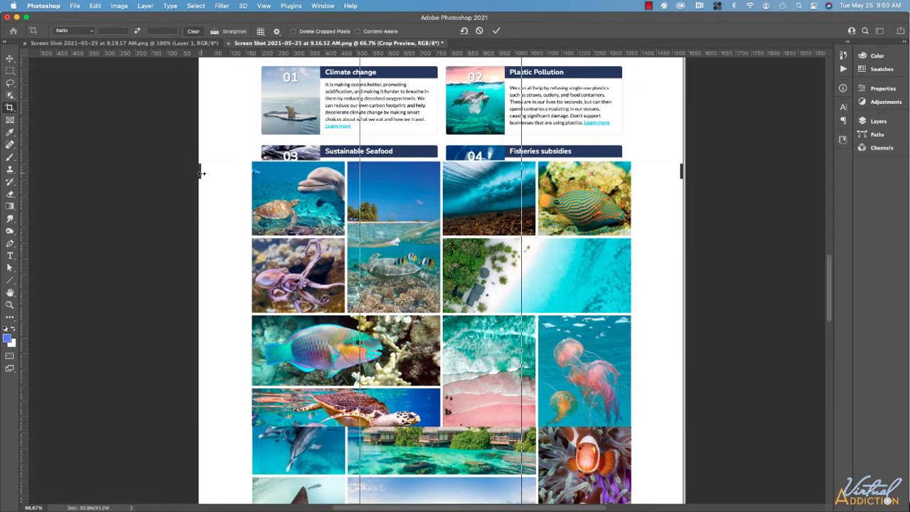
left_click_drag(202, 172, 202, 172)
key("Return")
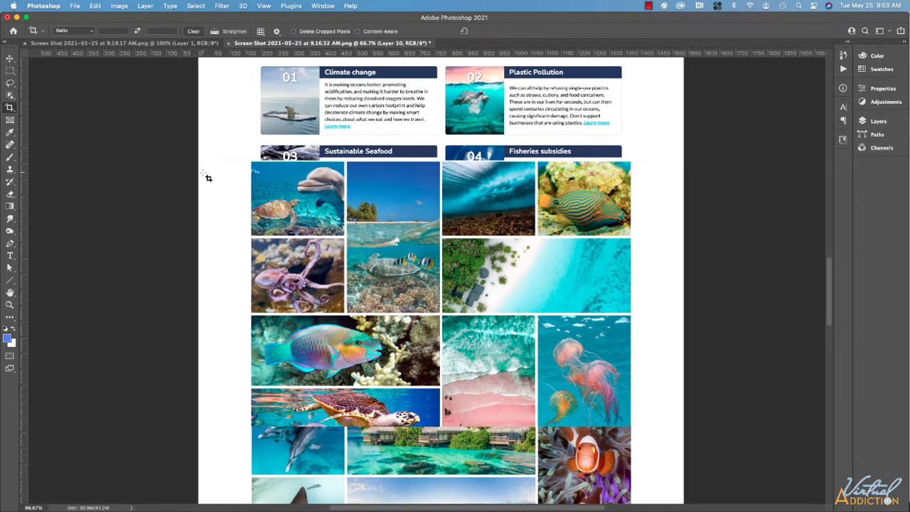
Delete Layer 7, the misplaced gallery section covering the lower action cards and the Conservation banner
scroll(263, 170, "up", 5)
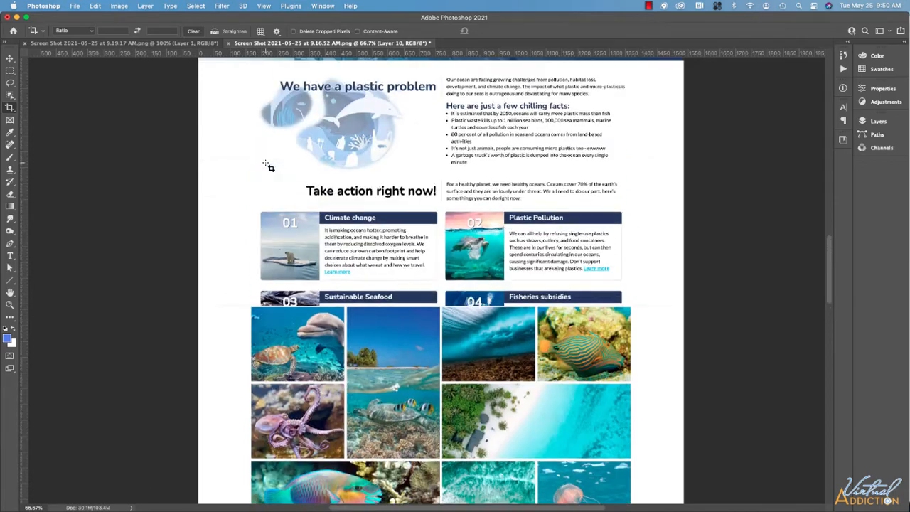
scroll(265, 167, "down", 10)
scroll(331, 226, "down", 8)
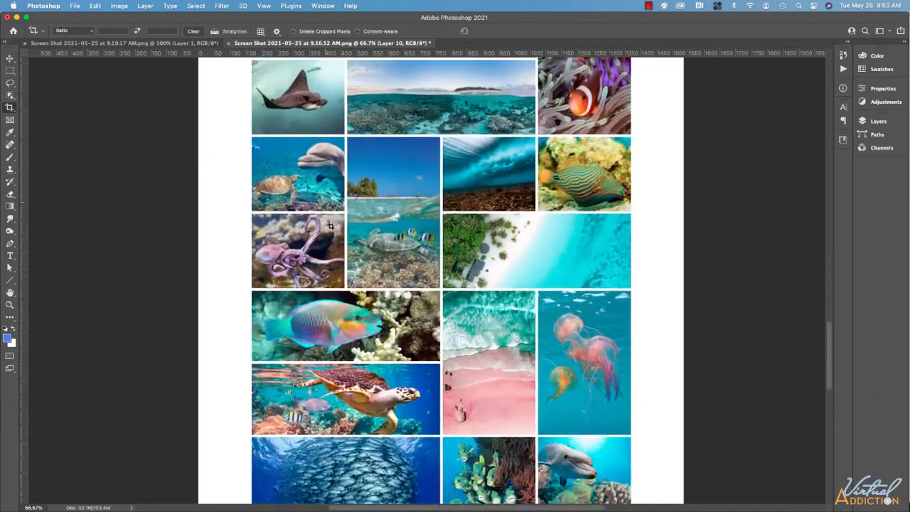
scroll(330, 226, "up", 12)
scroll(331, 226, "down", 3)
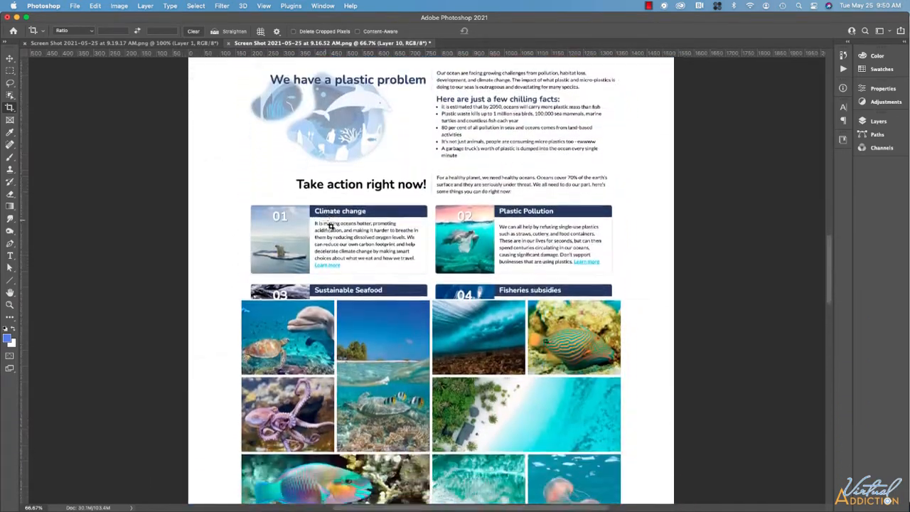
scroll(400, 231, "up", 10)
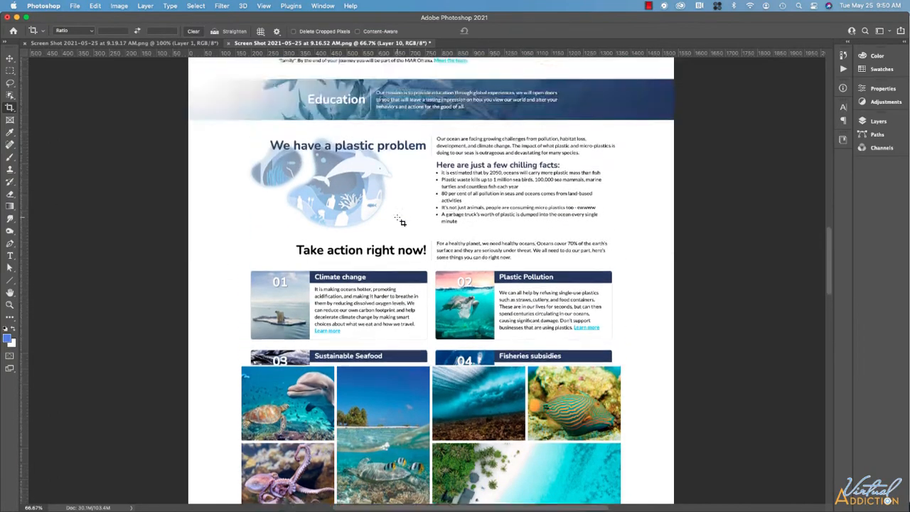
scroll(498, 213, "down", 10)
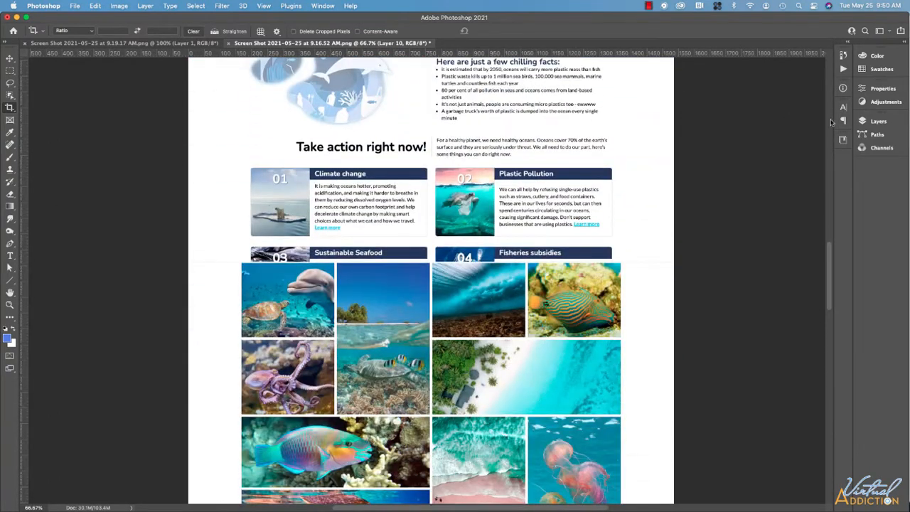
left_click(878, 121)
scroll(530, 204, "down", 15)
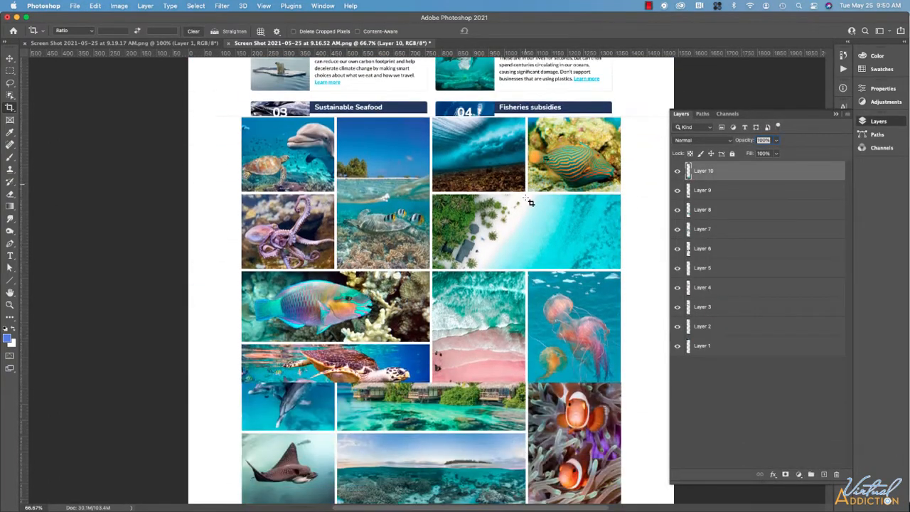
scroll(530, 203, "up", 3)
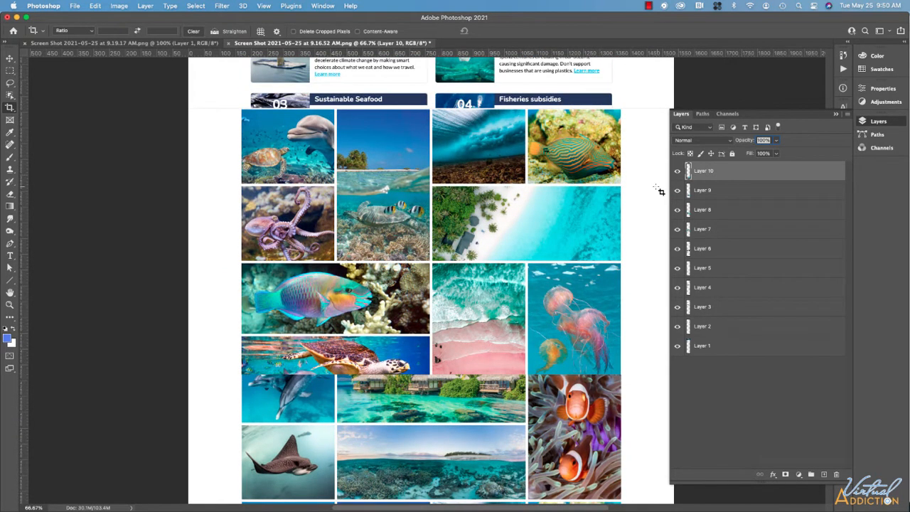
left_click(677, 229)
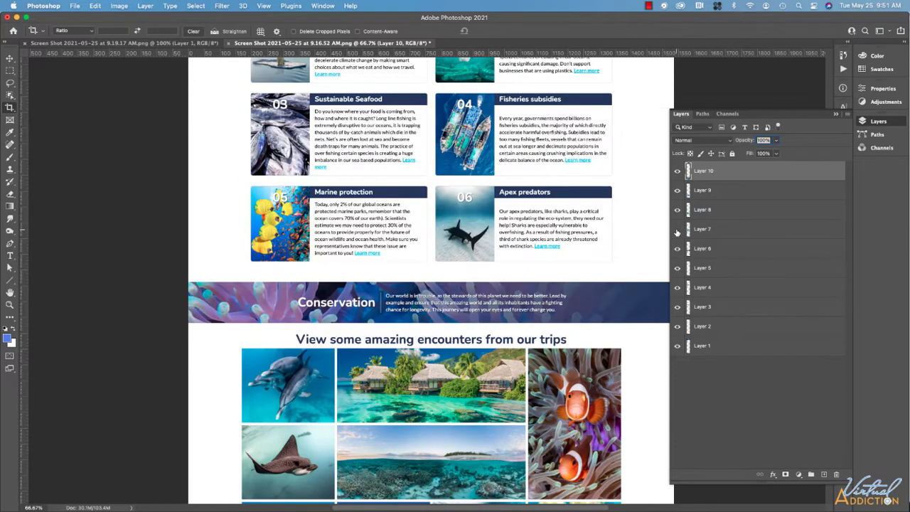
left_click_drag(727, 234, 836, 475)
View the whole stitched page at a small zoom level, from the header down to the footer
key("super+minus")
key("super+minus")
key("super+minus")
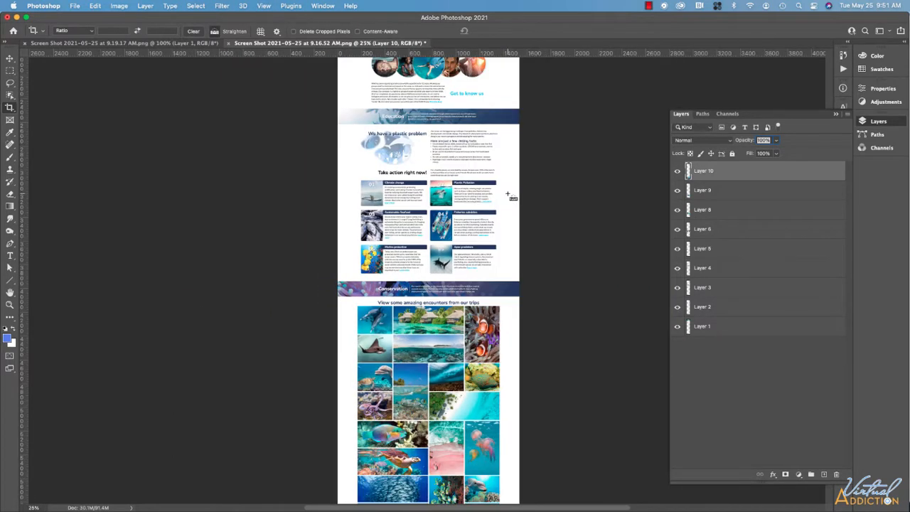
key("super+minus")
scroll(510, 197, "up", 2)
scroll(433, 173, "up", 4)
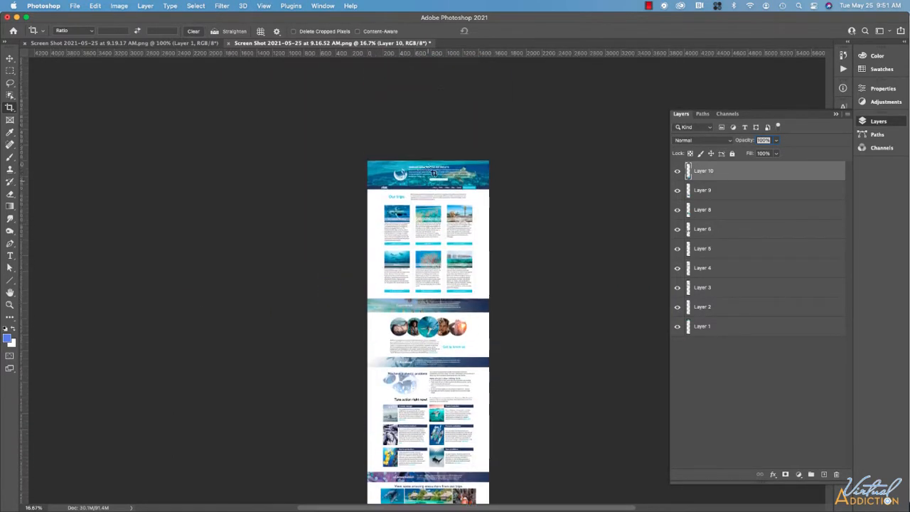
scroll(433, 173, "down", 8)
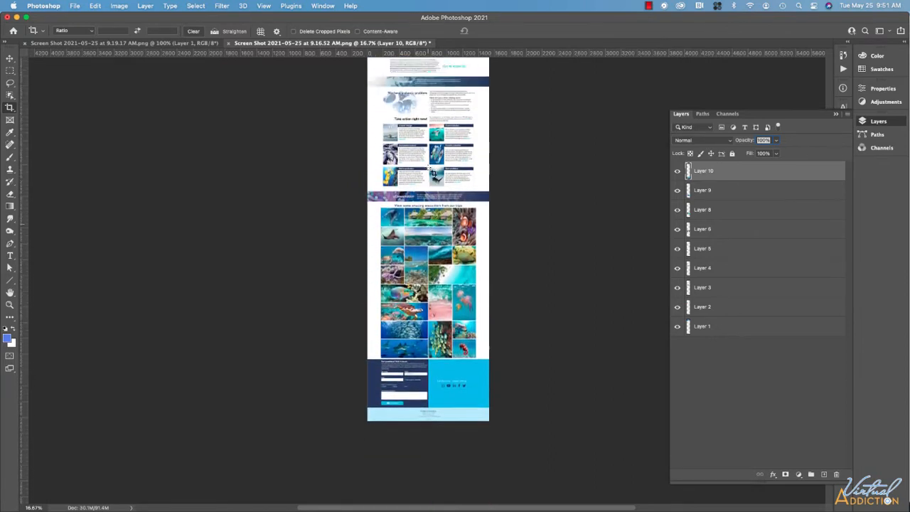
scroll(433, 173, "up", 8)
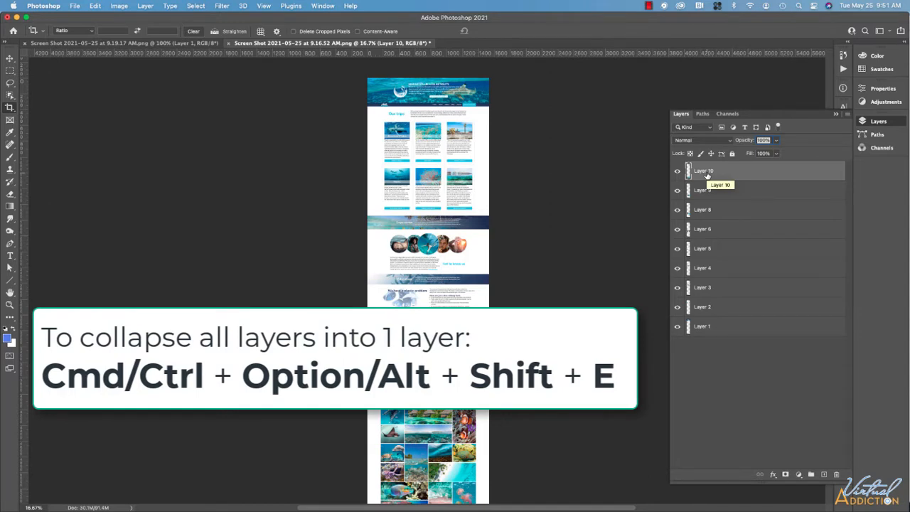
Stamp all visible layers into one new merged layer above Layer 10 and hide the individual section layers
key("super+alt+shift+e")
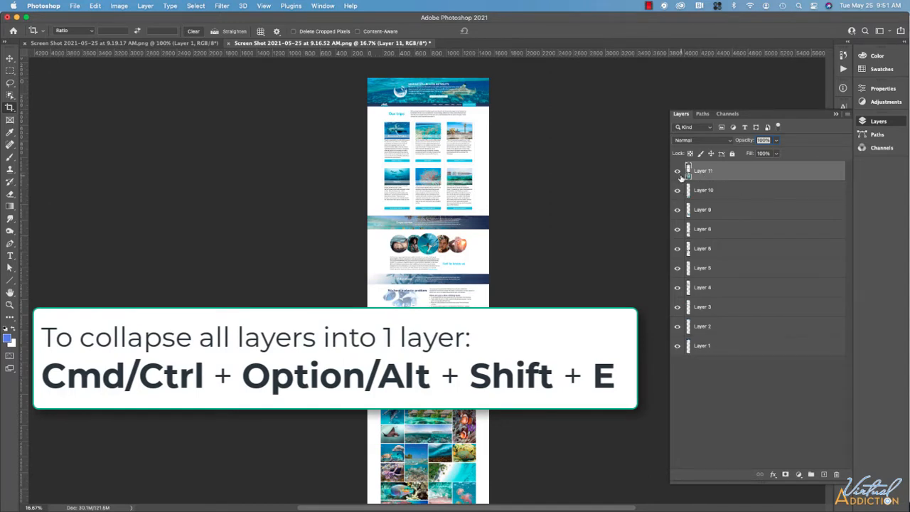
left_click_drag(678, 191, 675, 365)
left_click(677, 172)
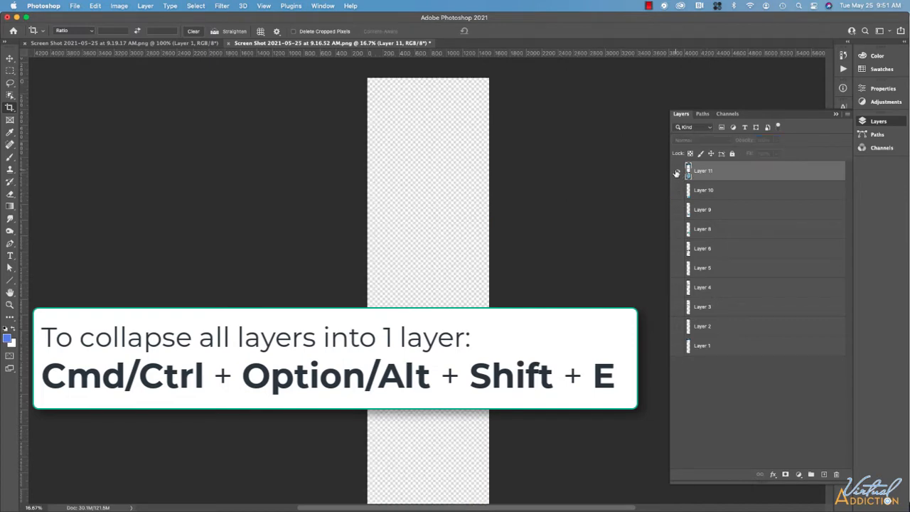
left_click(677, 171)
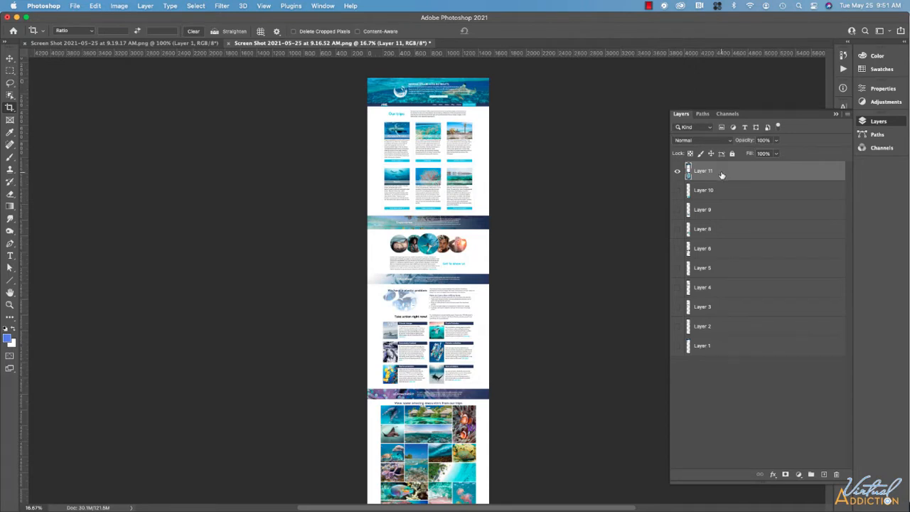
Hide the merged layer and make all the individual section layers visible again
left_click(678, 172)
left_click_drag(678, 191, 688, 353)
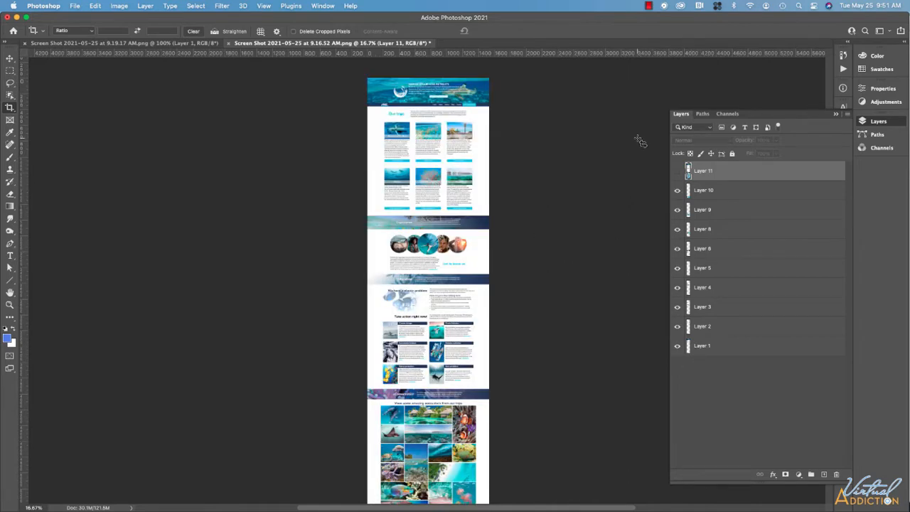
key("super+s")
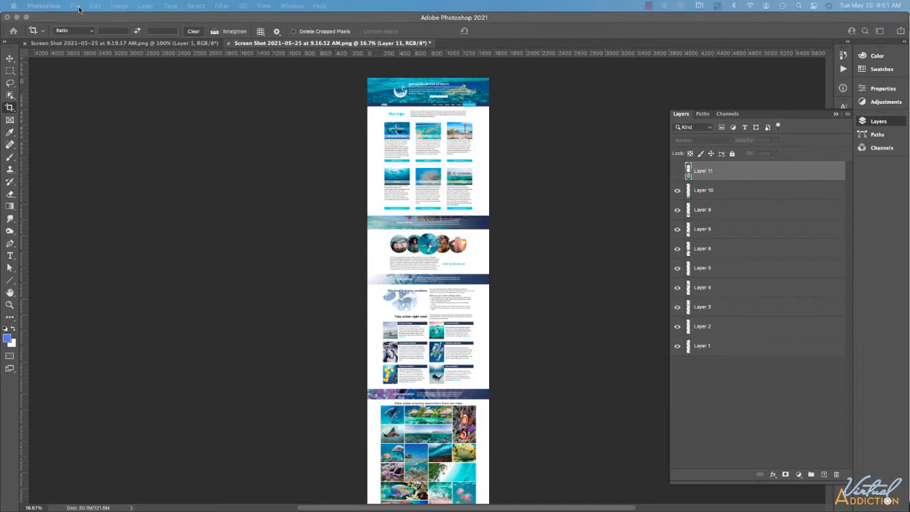
Open the legacy Save for Web export and compare the PNG-24 and JPEG previews around the page header and trips heading
left_click(79, 9)
mouse_move(170, 140)
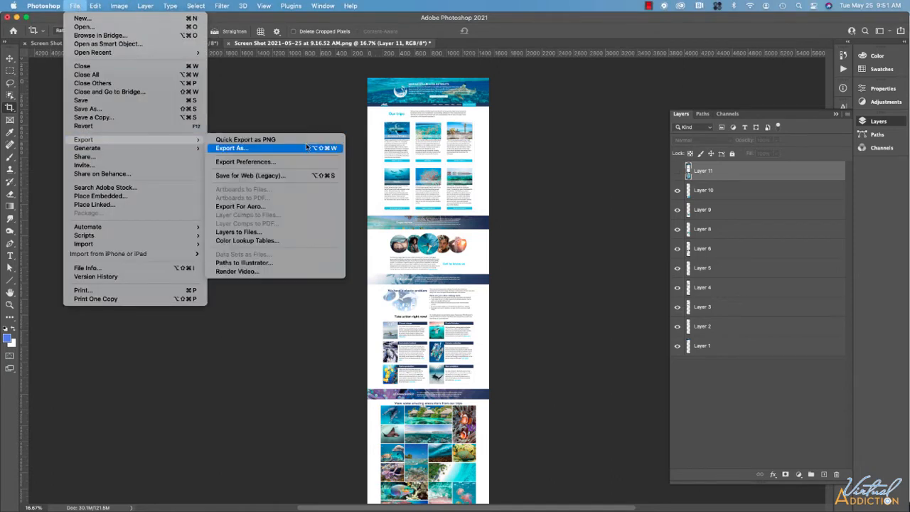
left_click(262, 176)
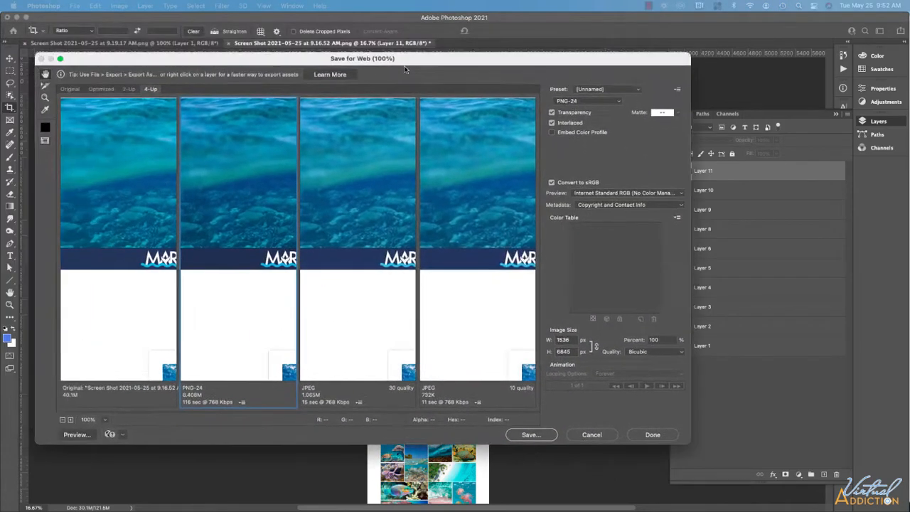
left_click(348, 160)
scroll(349, 161, "down", 3)
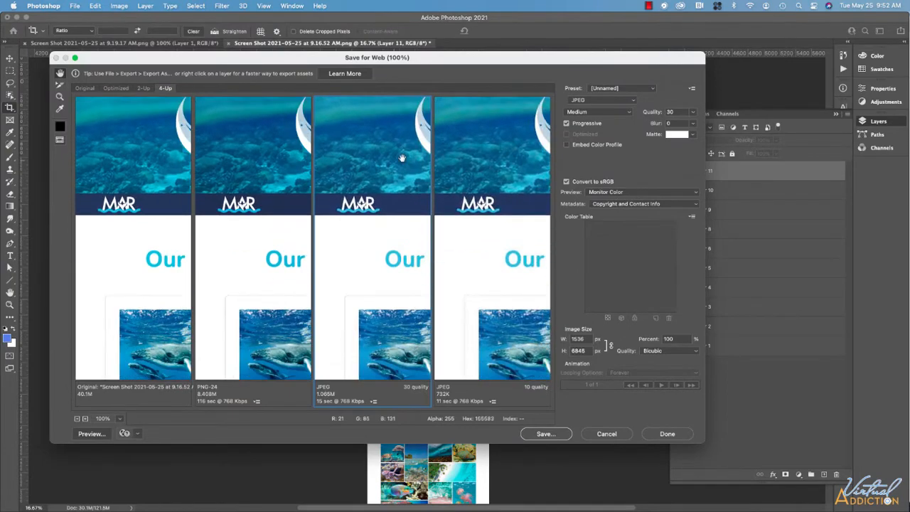
scroll(311, 186, "right", 5)
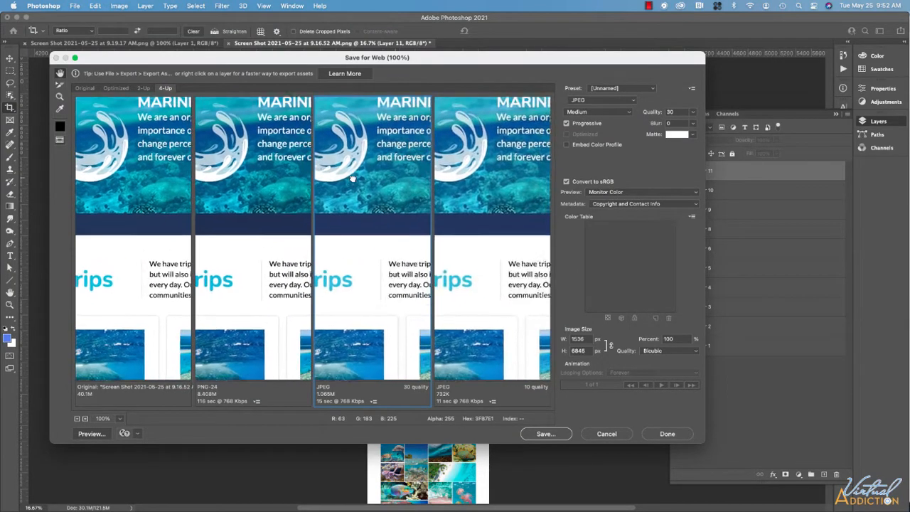
scroll(352, 180, "up", 2)
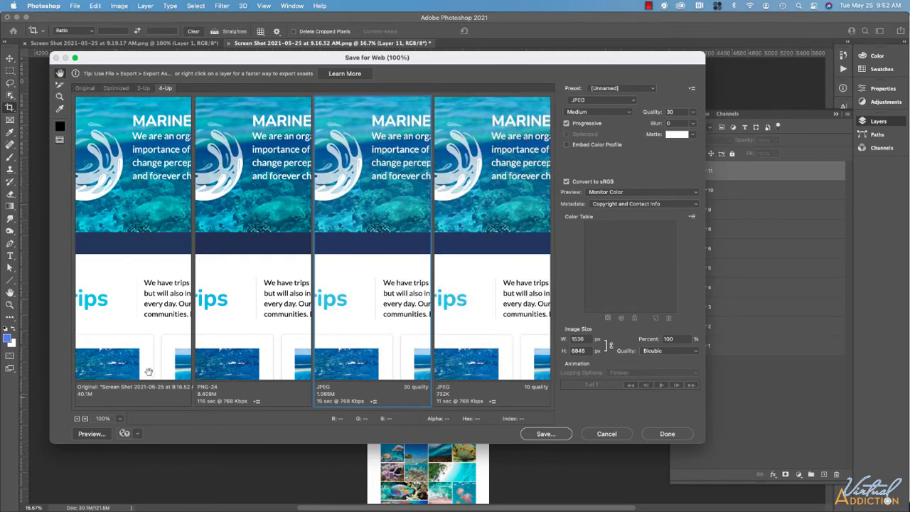
left_click(240, 291)
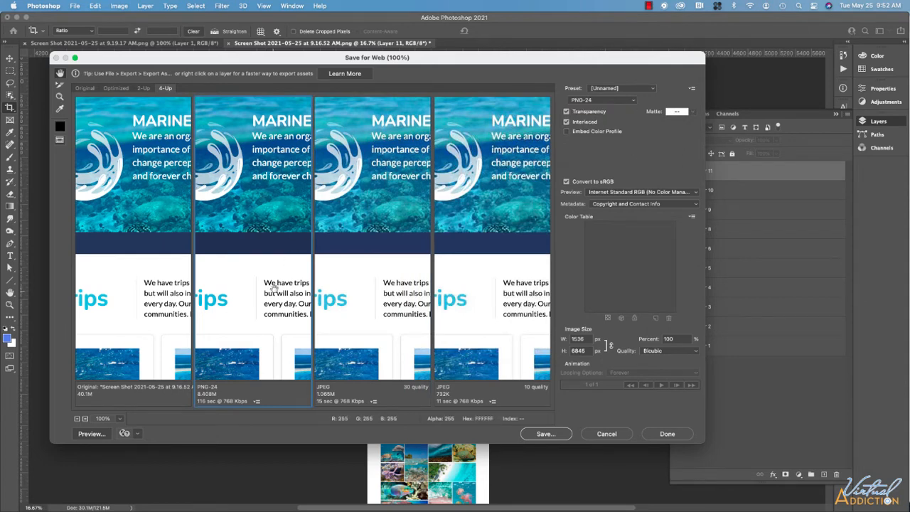
Choose the 30-quality JPEG version for export and raise its compression quality to High
left_click(356, 326)
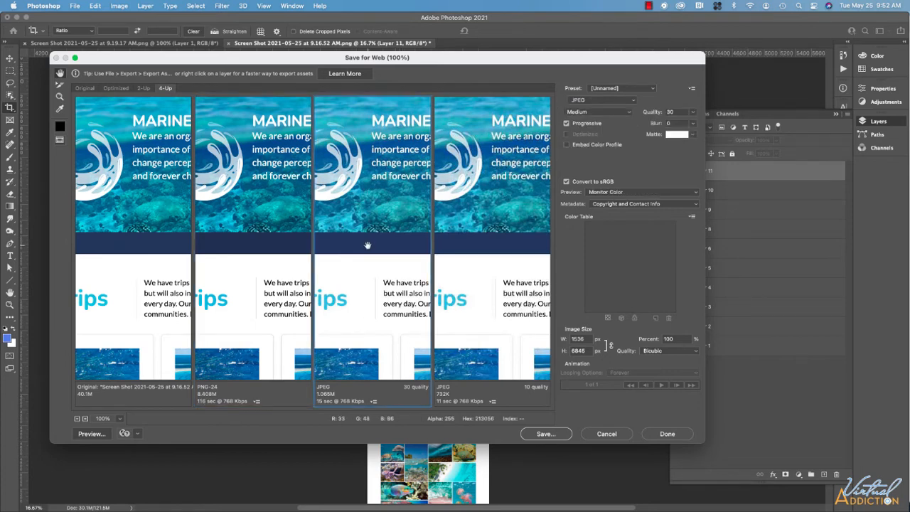
left_click(584, 113)
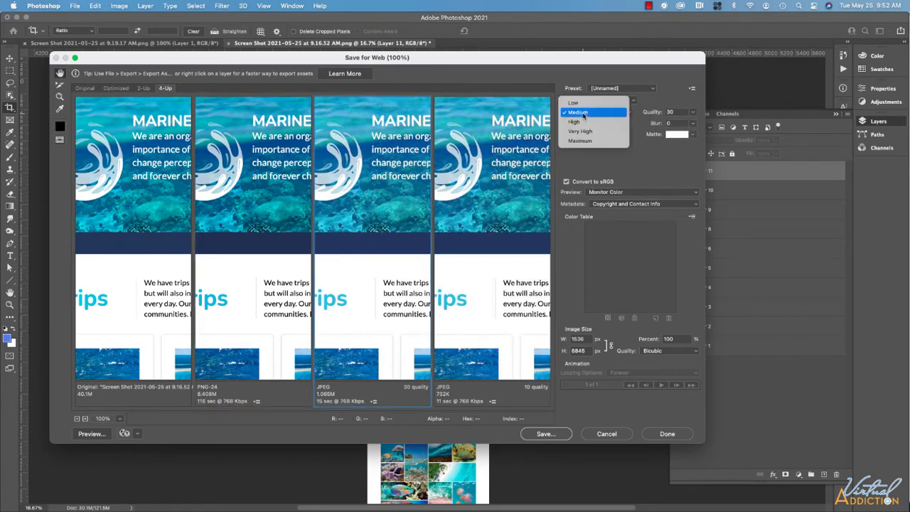
left_click(582, 113)
left_click(583, 113)
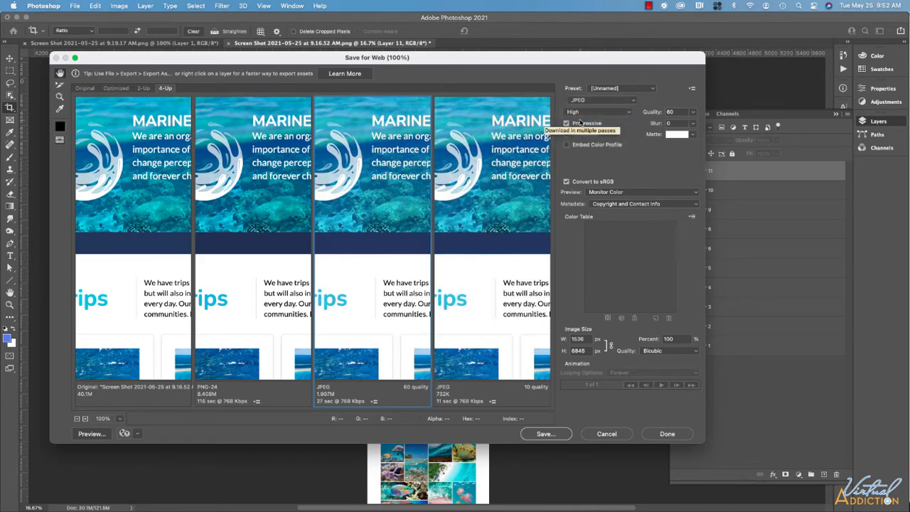
left_click(583, 124)
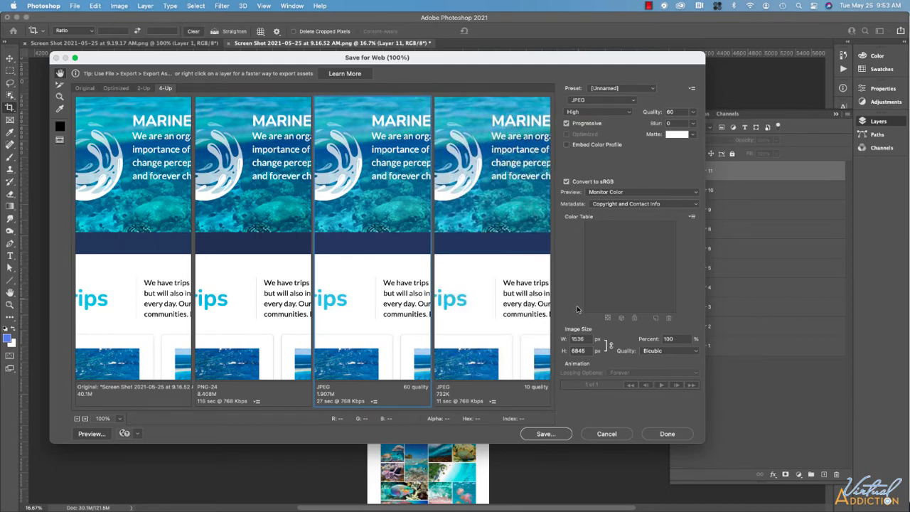
Save the optimized image as Mar-desktop.jpg in the UX4site folder, with the format set to Images Only
left_click(546, 435)
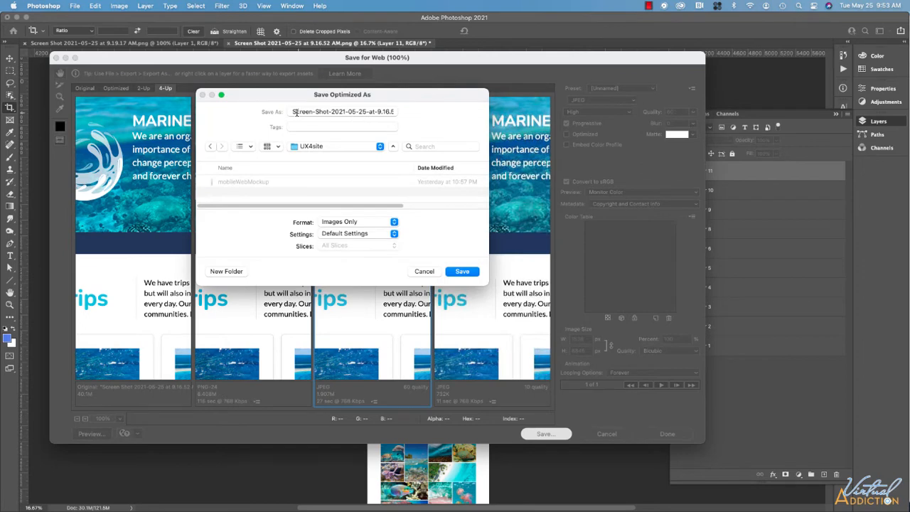
left_click_drag(291, 111, 437, 116)
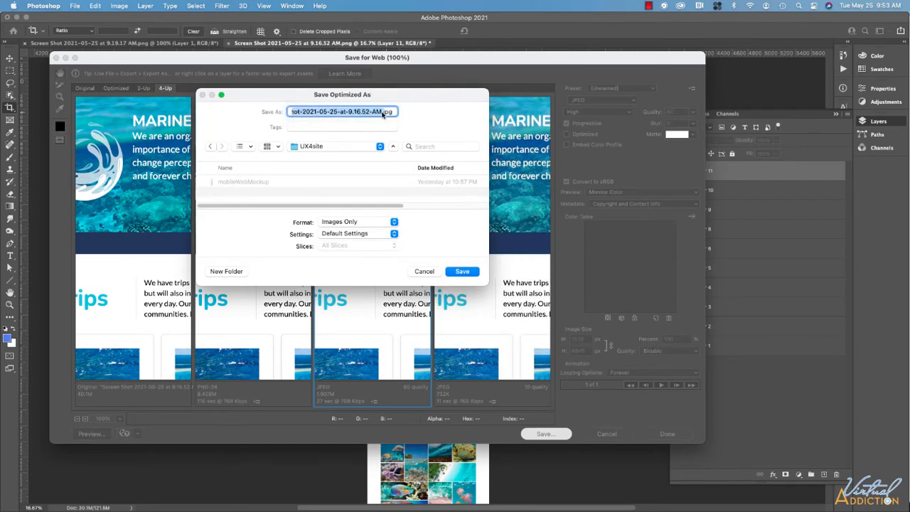
type("Mar-")
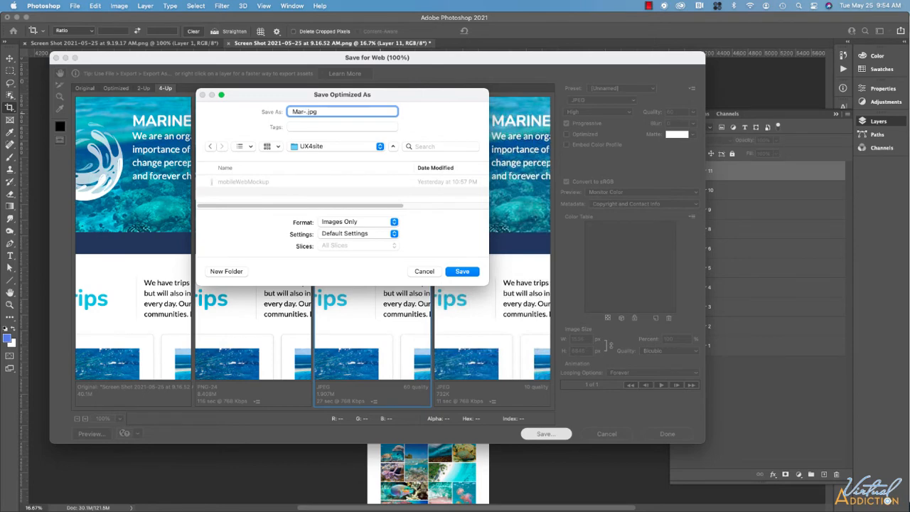
type("desktop")
left_click(462, 272)
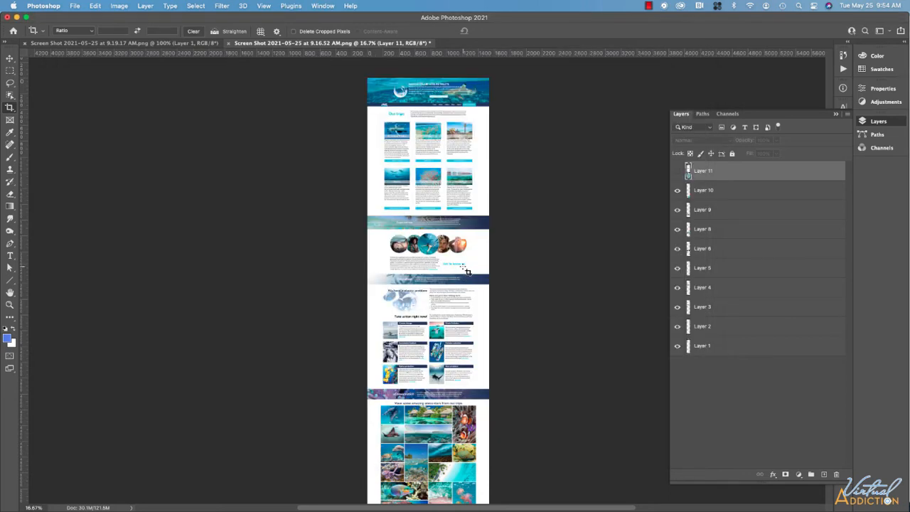